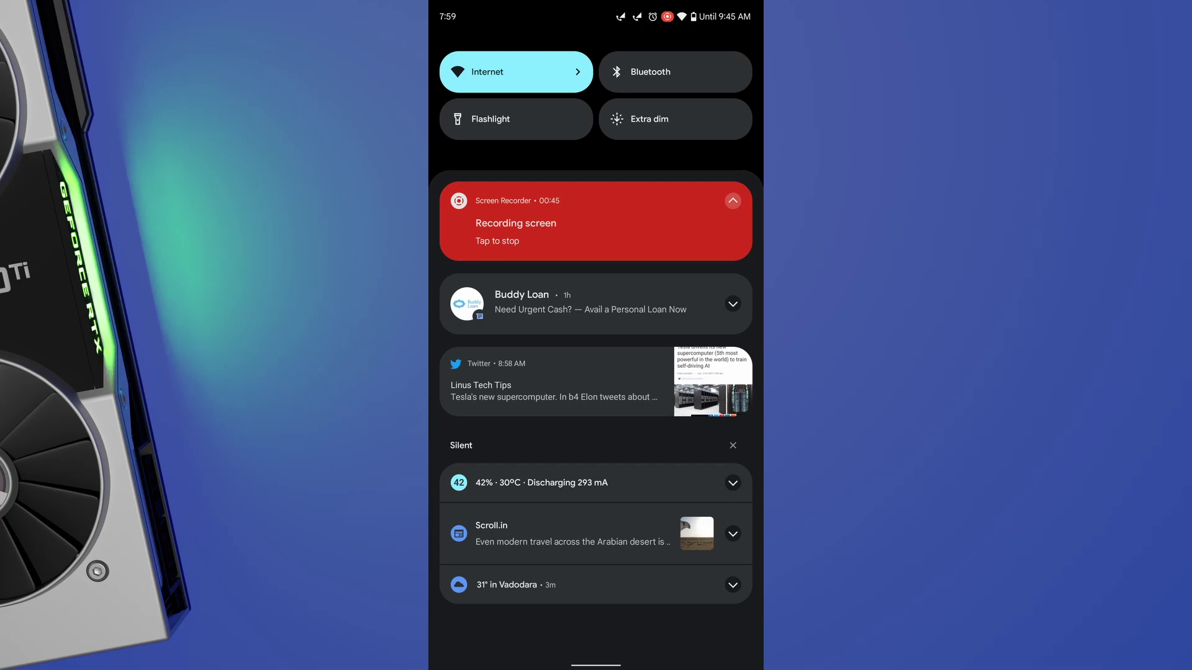
Expand Quick Settings, view the second page of tiles, then dismiss the shade
drag(606, 233, 606, 466)
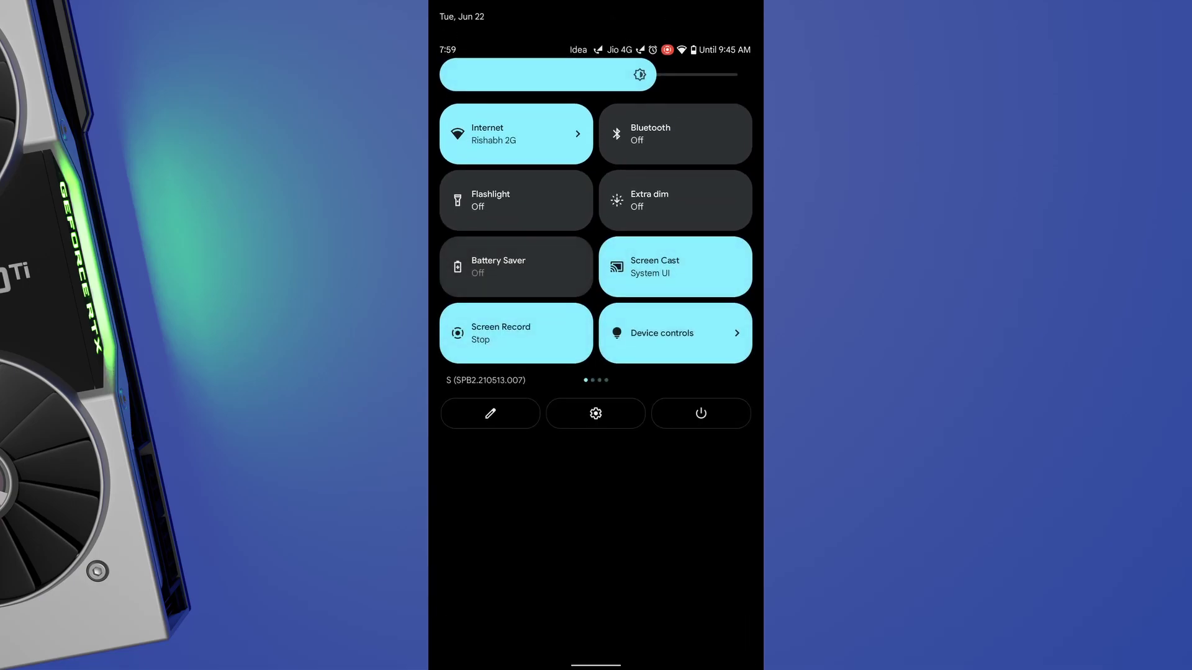
drag(689, 233, 466, 233)
drag(596, 606, 596, 419)
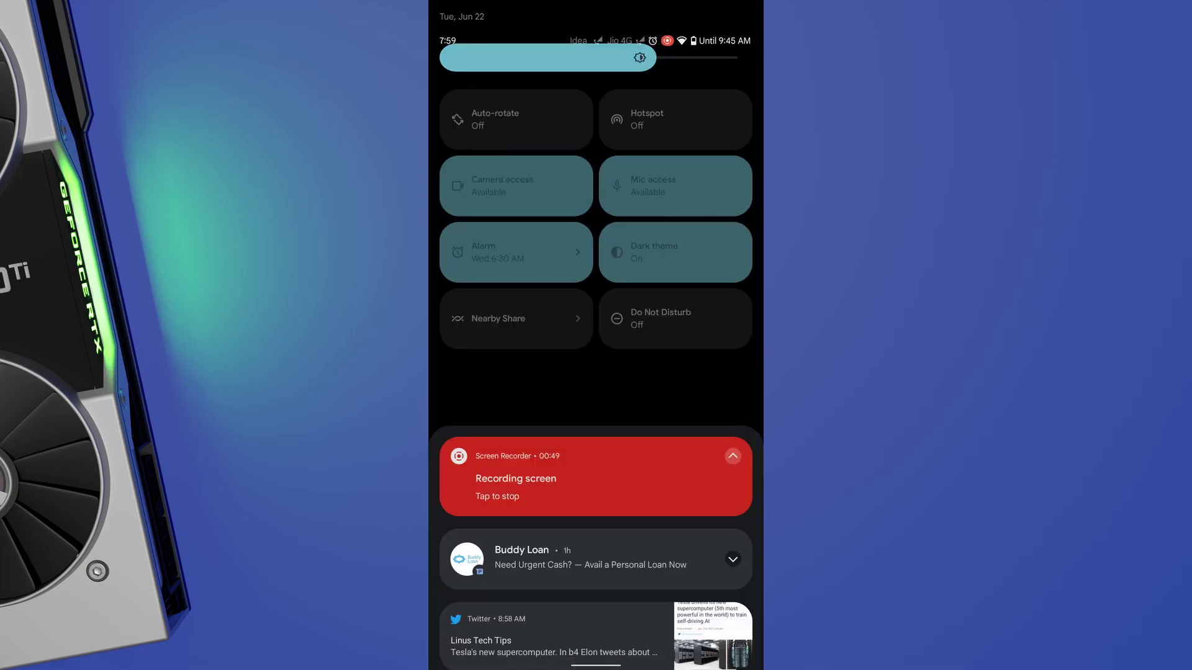
drag(596, 606, 595, 187)
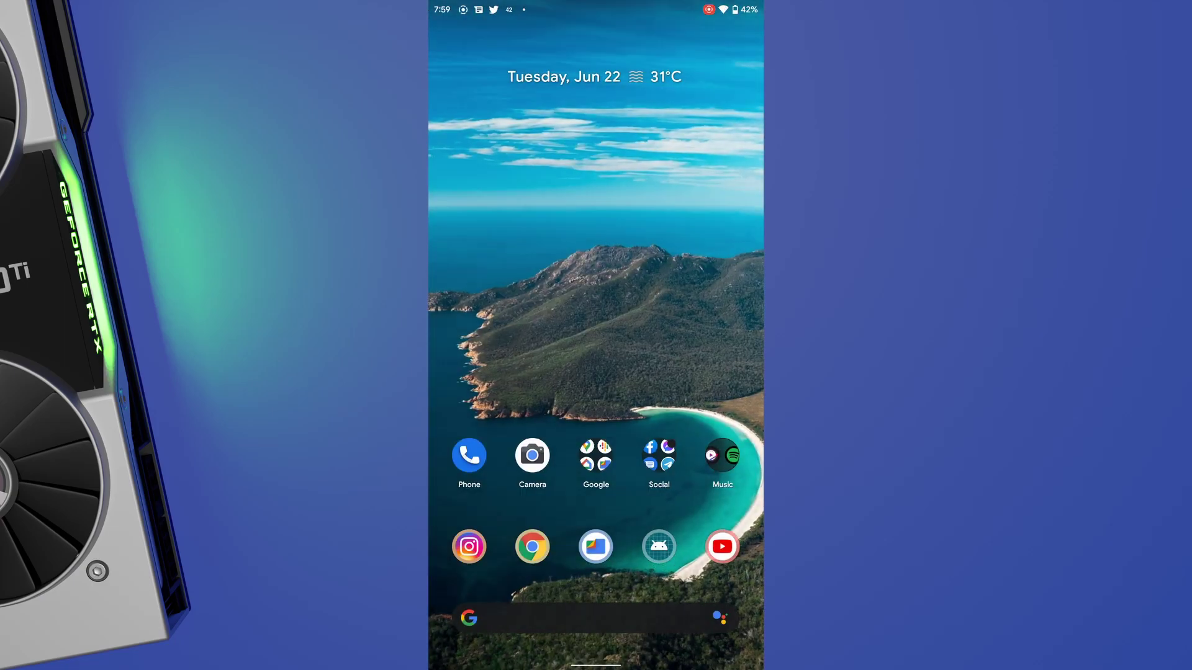
Put the phone in Lockdown, then open and close Quick Settings on the lock screen
key(super+l)
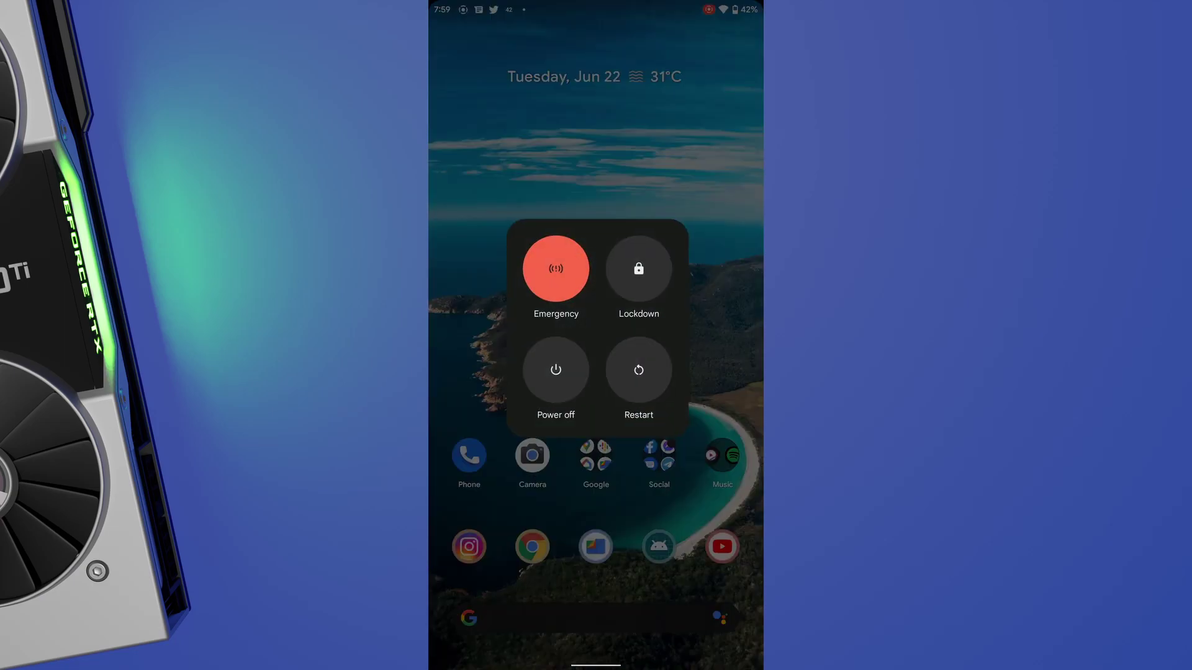
click(641, 277)
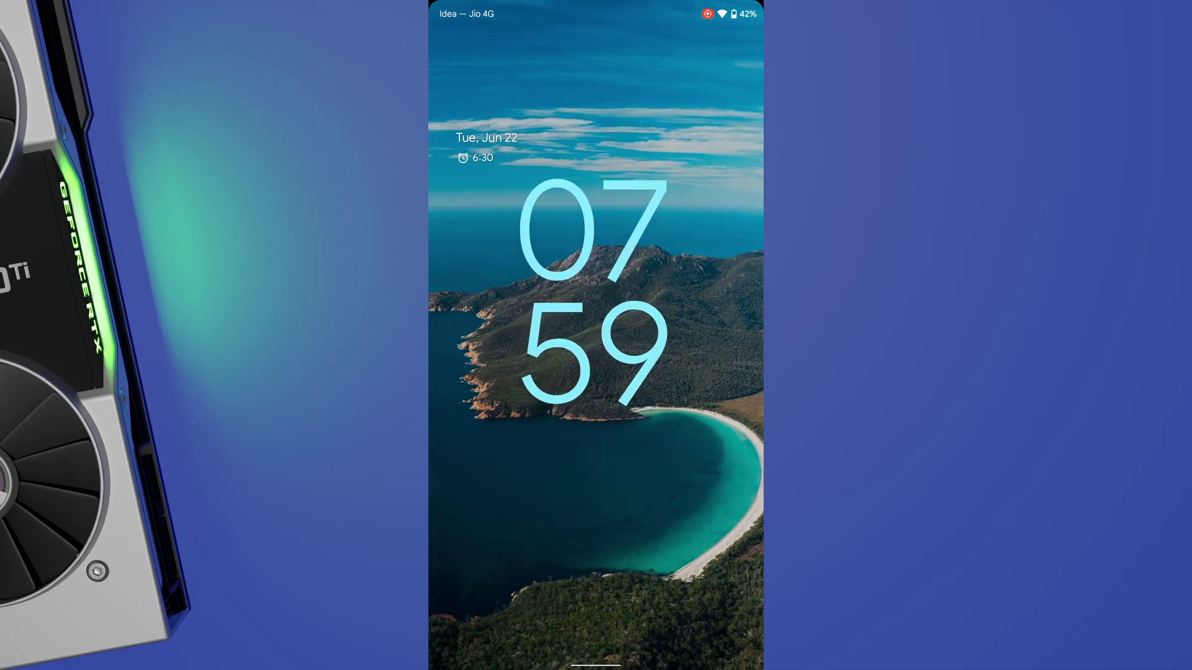
drag(690, 93, 689, 503)
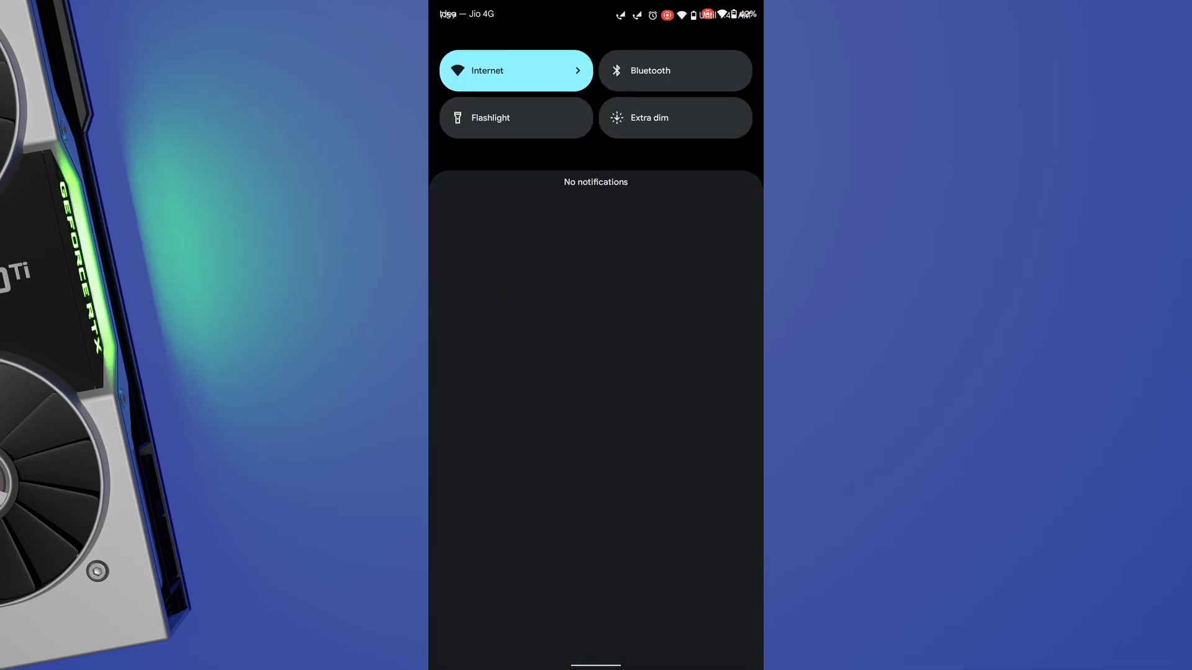
drag(596, 19, 596, 541)
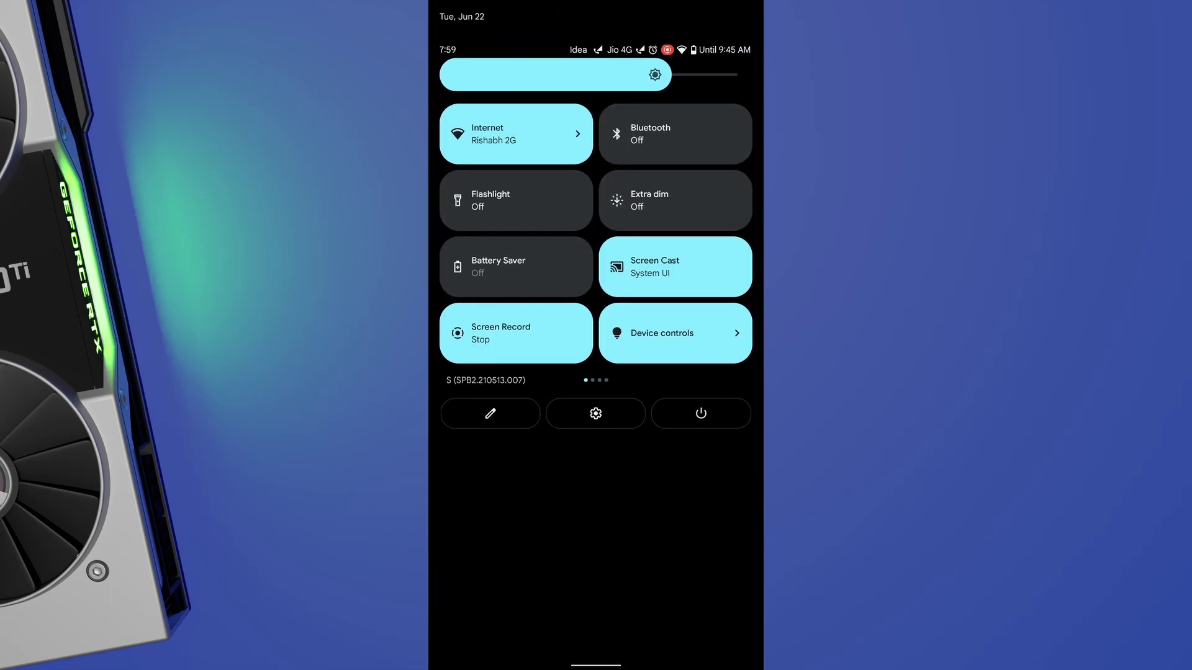
drag(596, 643, 596, 280)
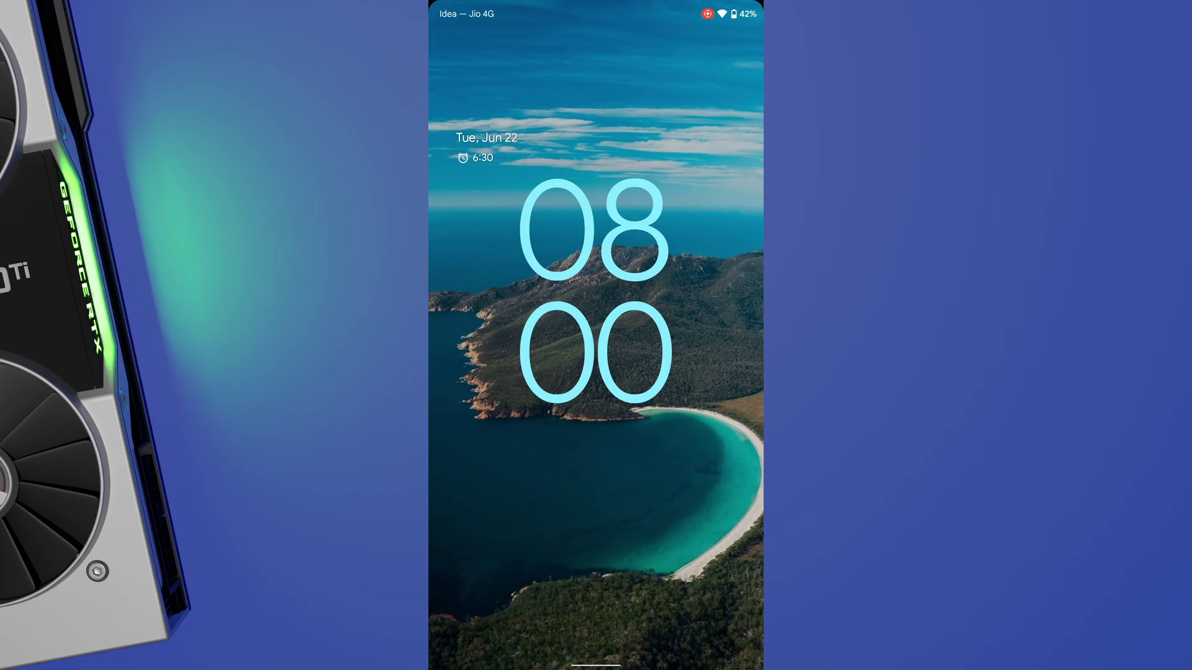
Bring up the PIN pad and enter a first, mistyped PIN
drag(596, 560, 596, 233)
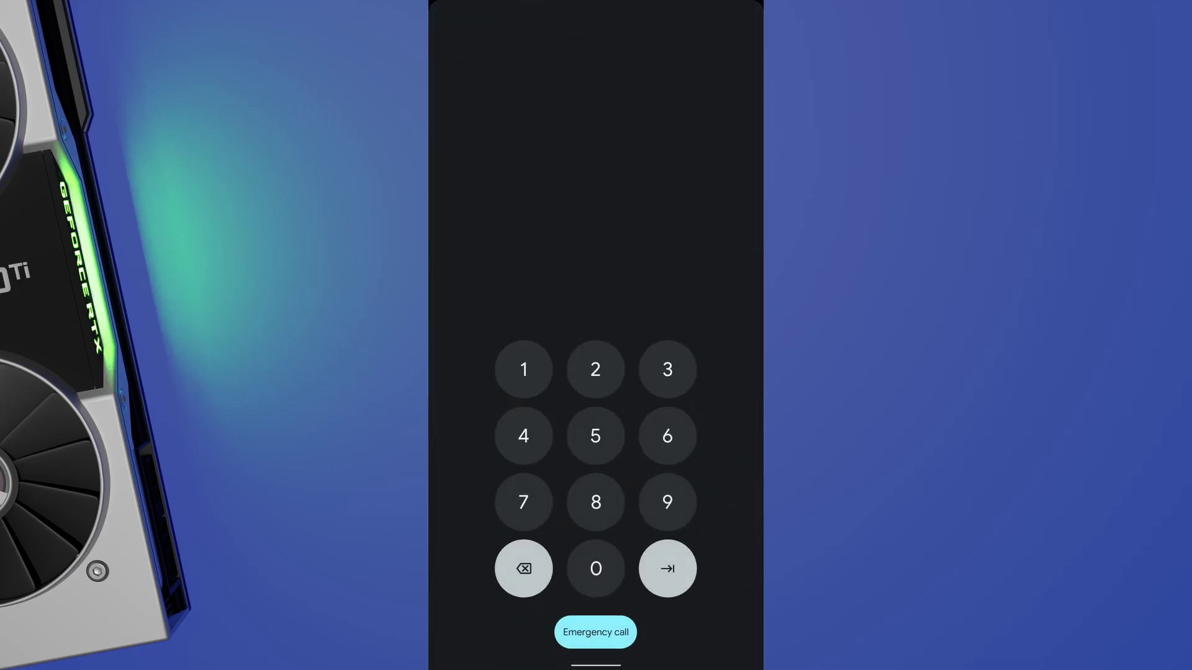
click(524, 369)
click(595, 369)
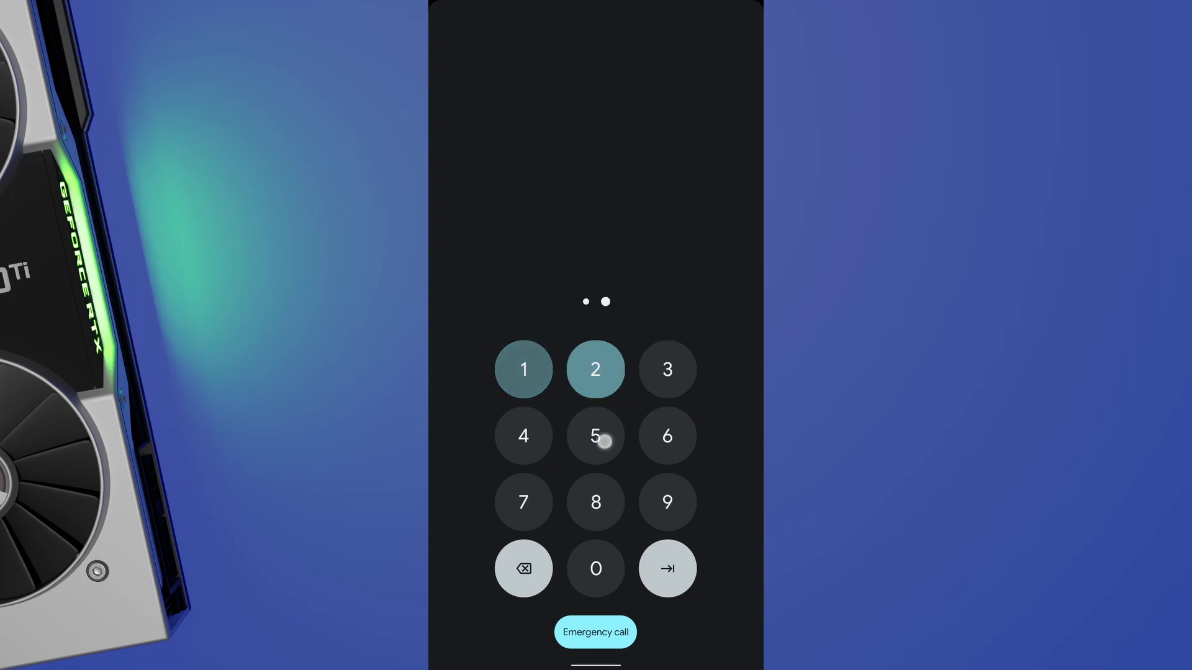
click(595, 436)
click(595, 502)
click(667, 435)
click(594, 435)
click(523, 436)
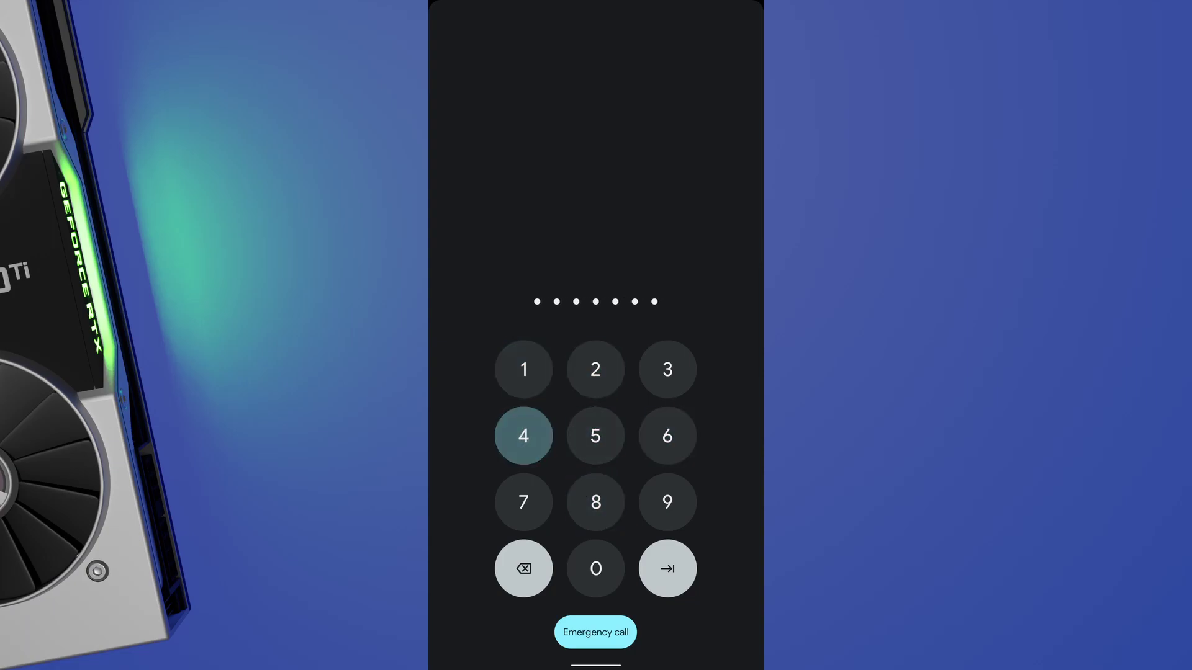
Clear and re-enter the PIN to unlock, then open Display > Lock screen
click(523, 568)
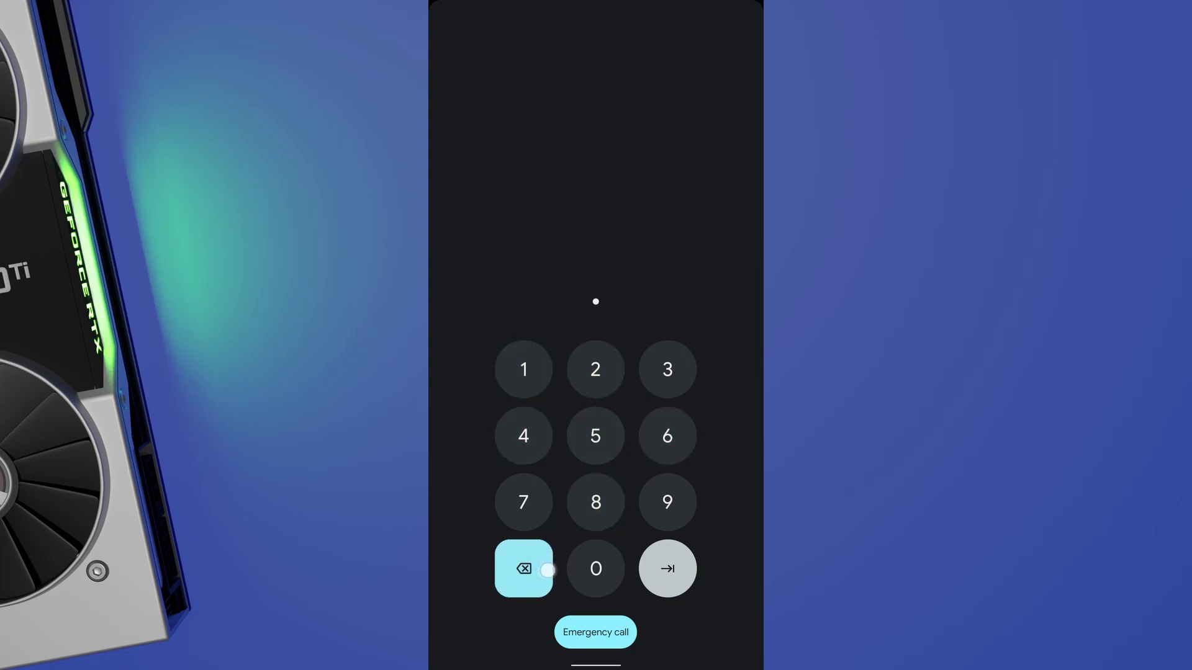
click(524, 568)
click(667, 370)
click(667, 436)
click(667, 502)
click(667, 568)
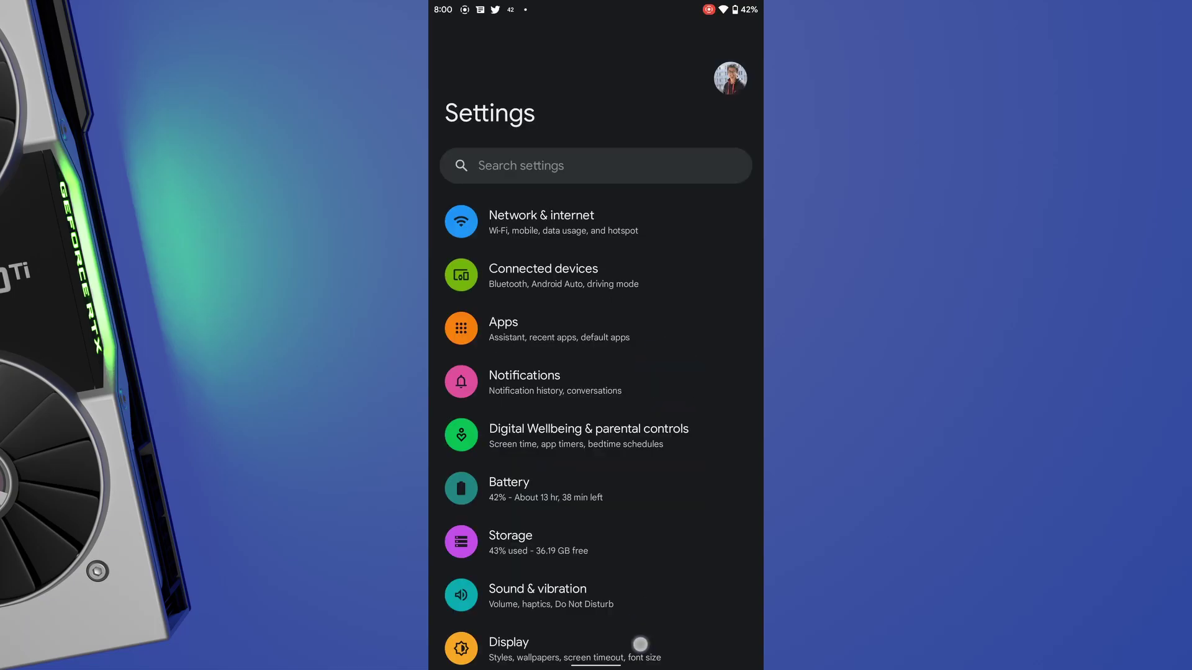
click(639, 645)
click(652, 348)
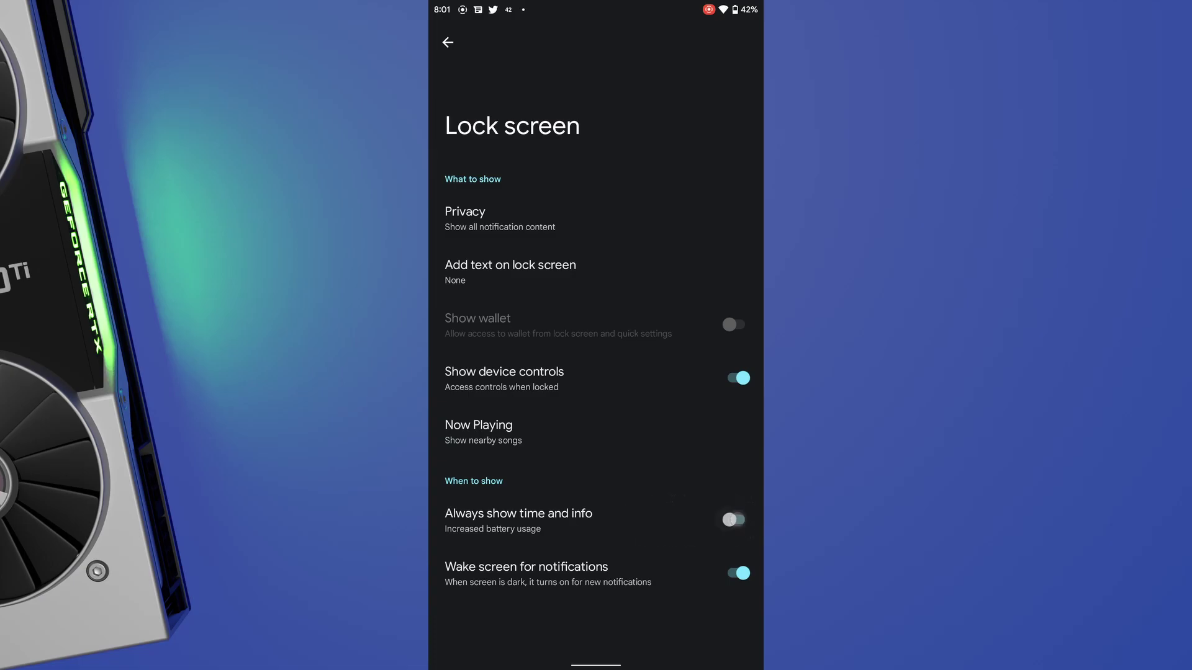
Turn on 'Always show time and info' for the lock screen and return home
click(735, 520)
drag(596, 665, 596, 465)
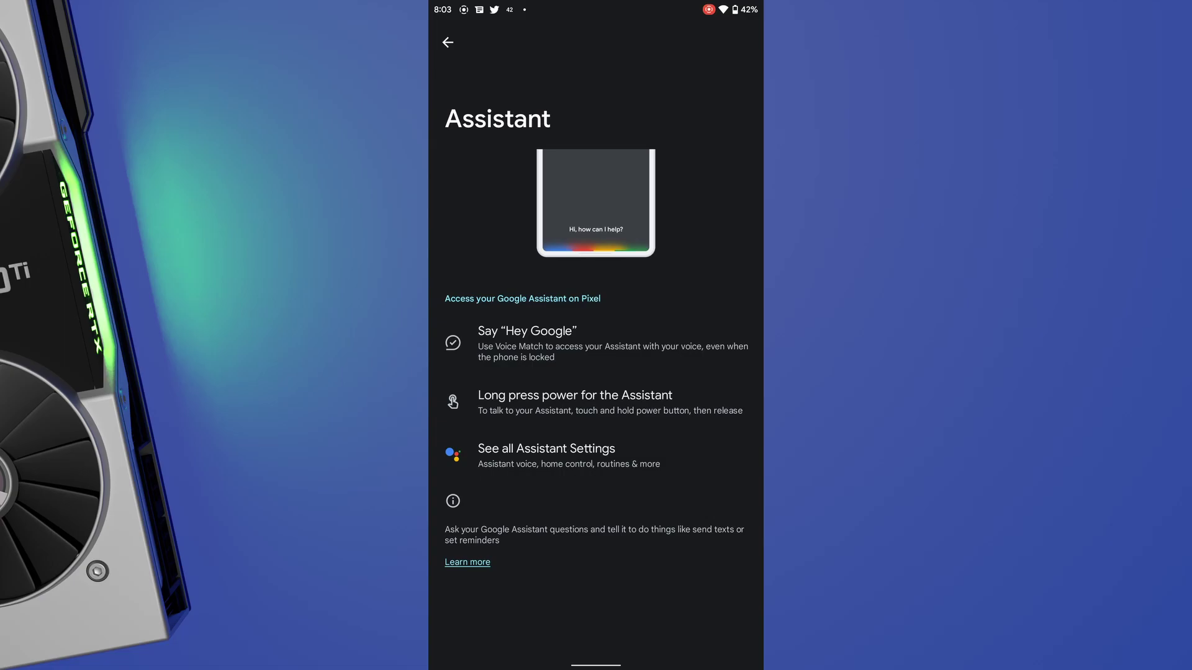
Block camera access in Quick Settings, leaving microphone access on after toggling it
drag(596, 9, 596, 280)
drag(595, 94, 596, 420)
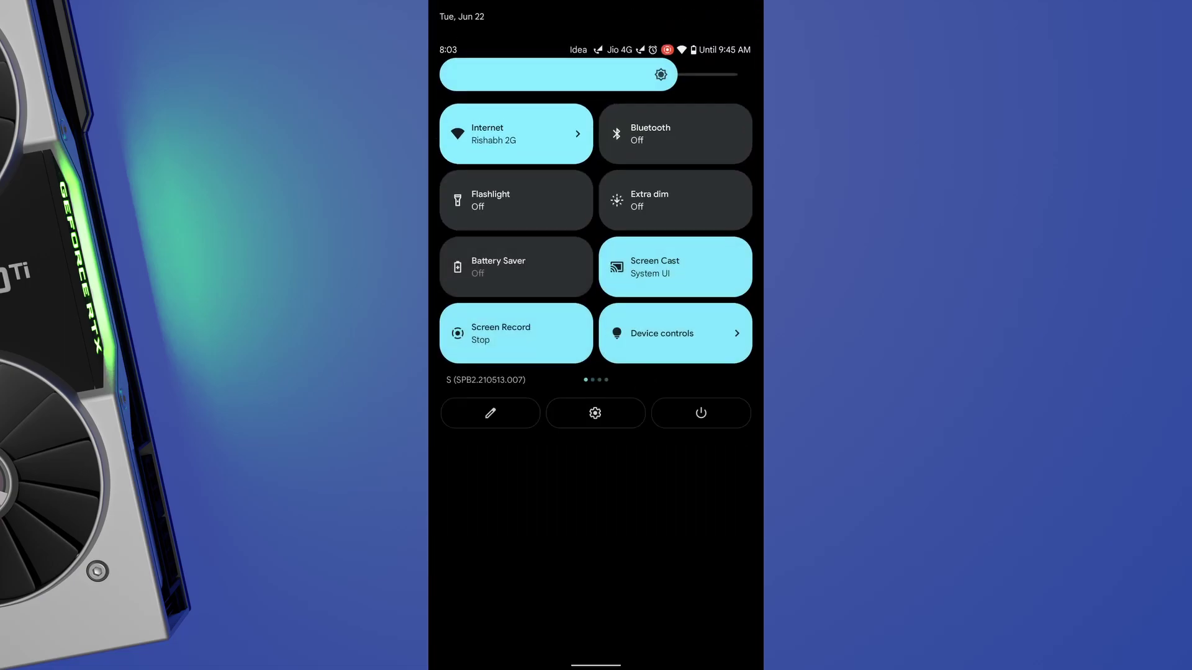
drag(727, 260, 466, 261)
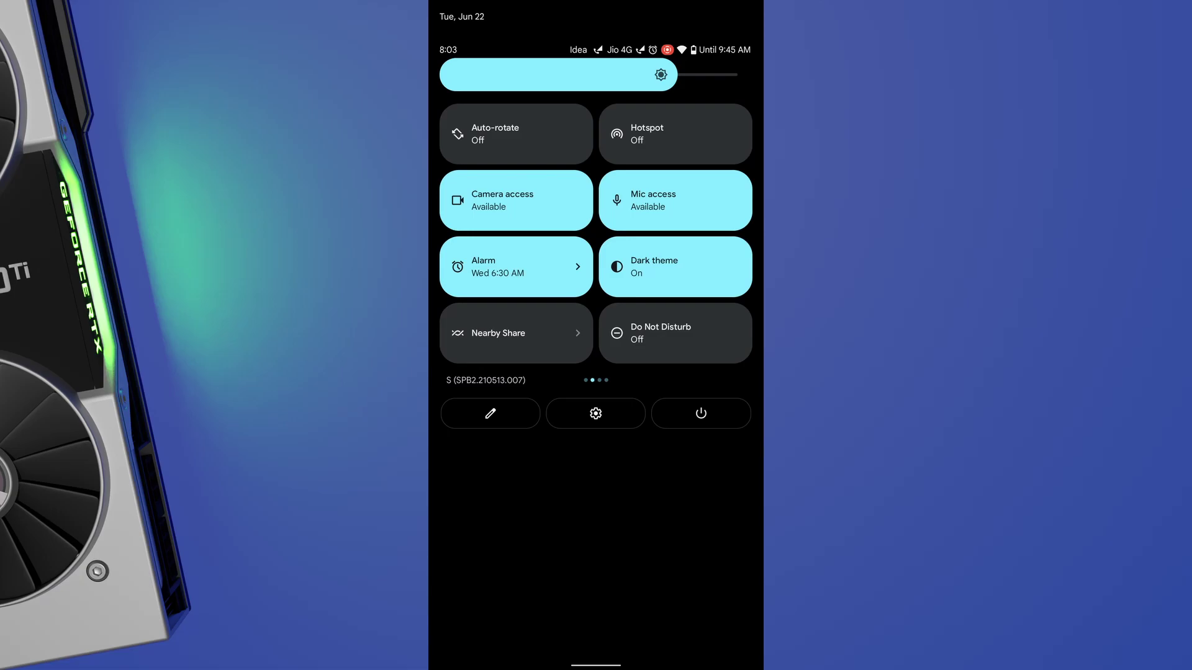
click(516, 200)
click(675, 200)
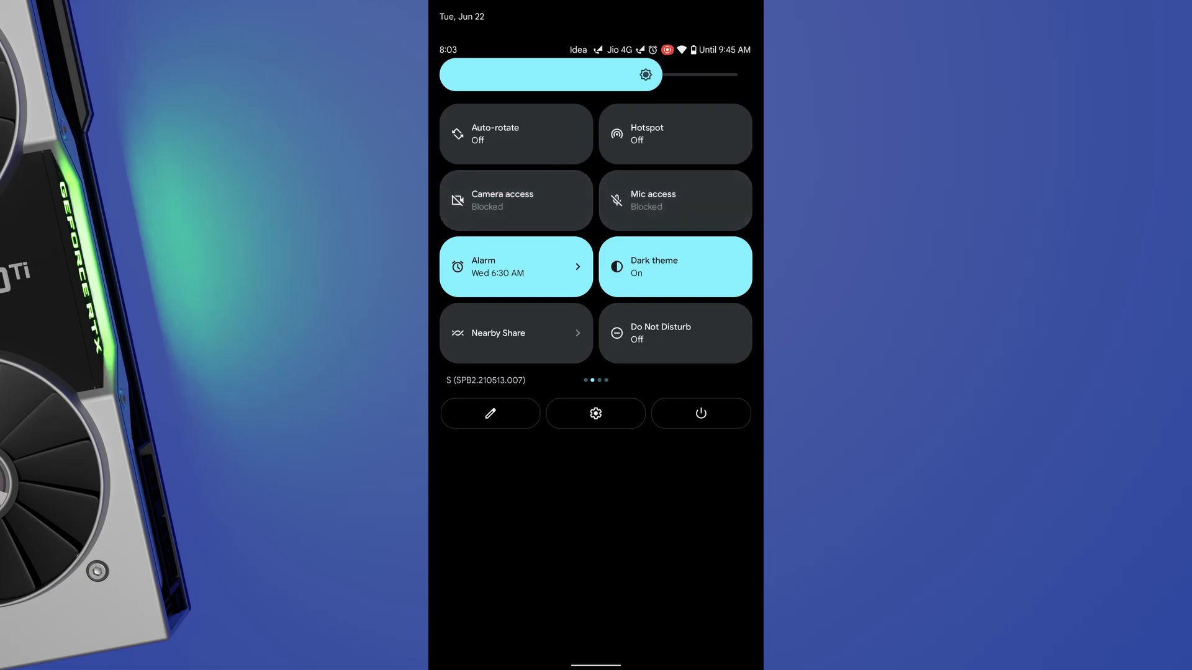
click(675, 201)
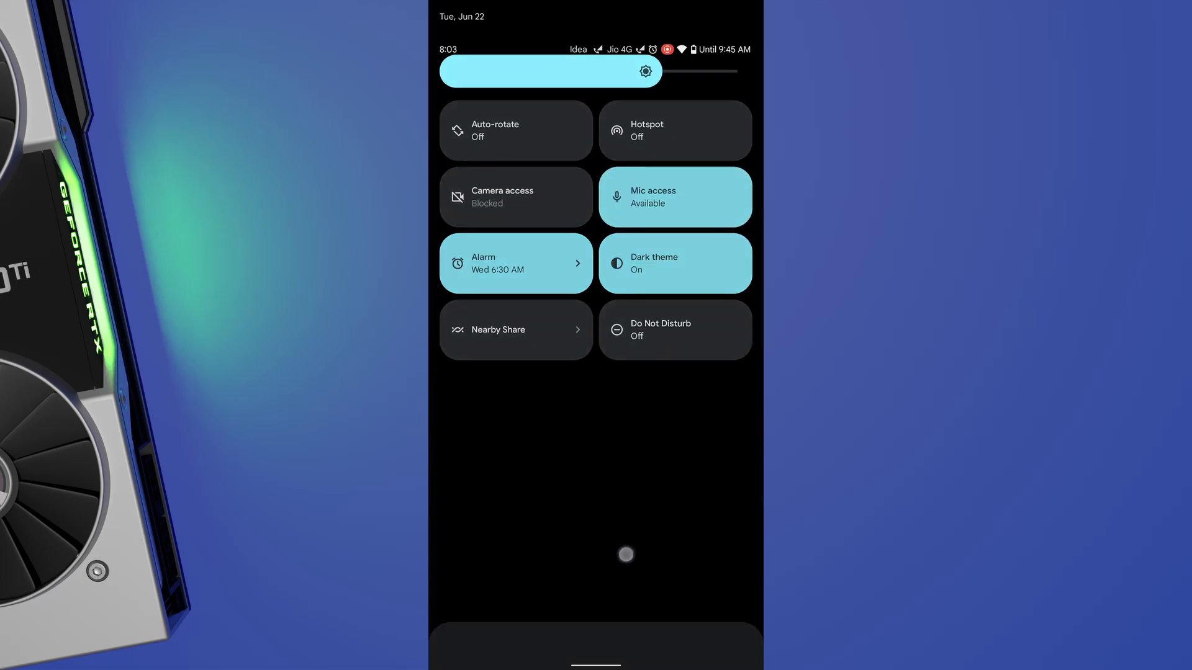
drag(596, 642, 596, 280)
drag(596, 605, 596, 187)
drag(596, 663, 596, 373)
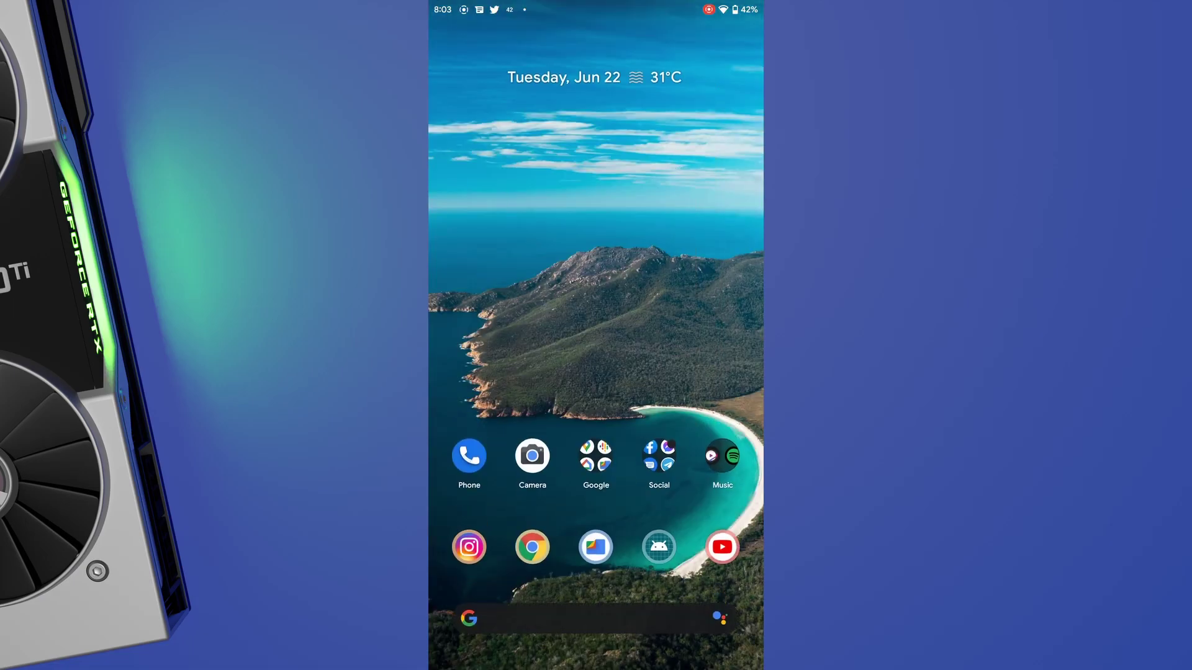
Open Camera, cancel the blocked prompt, and check the privacy indicator showing Snapchat's camera use
click(533, 456)
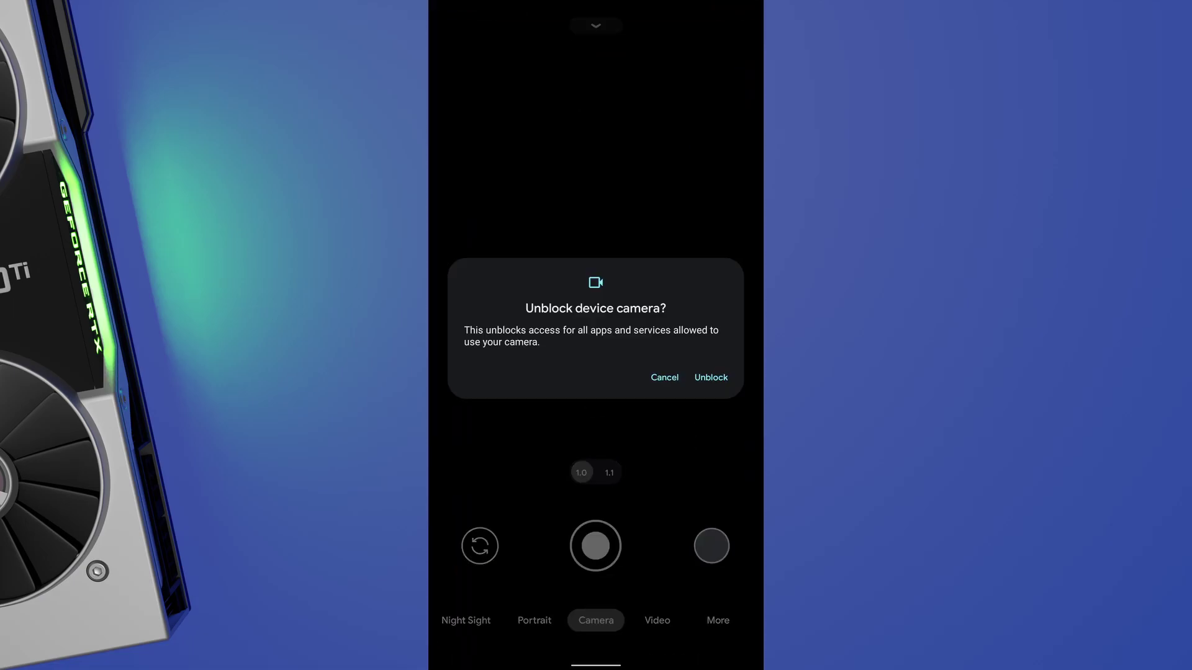
click(664, 377)
drag(597, 5, 596, 372)
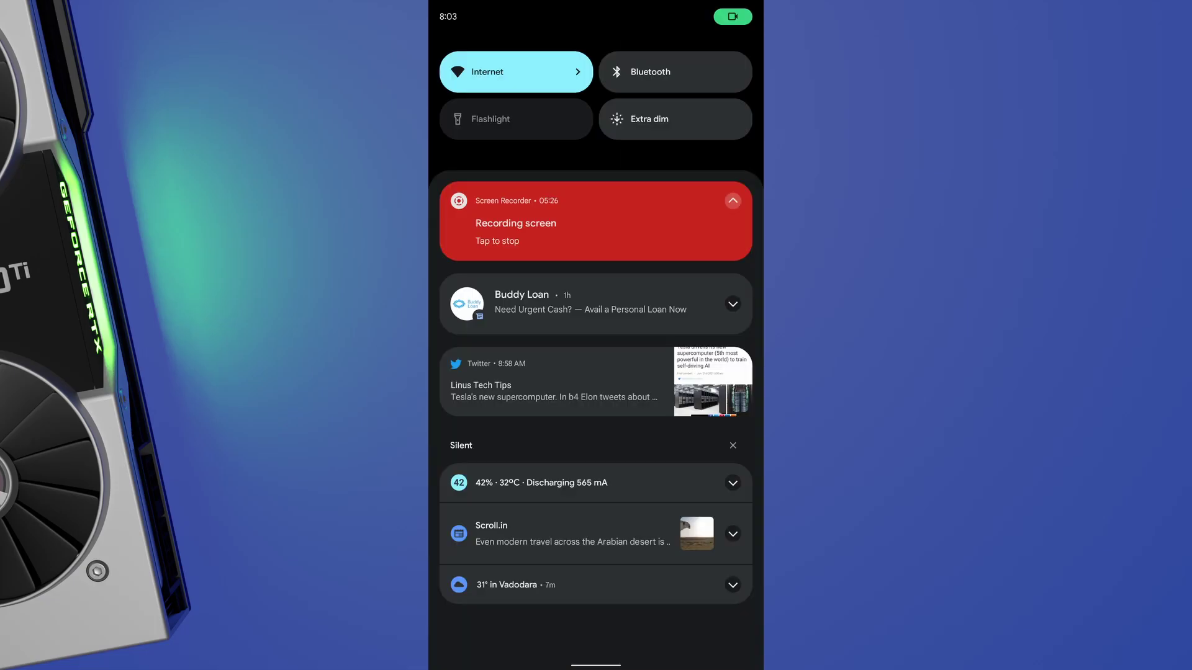
click(732, 17)
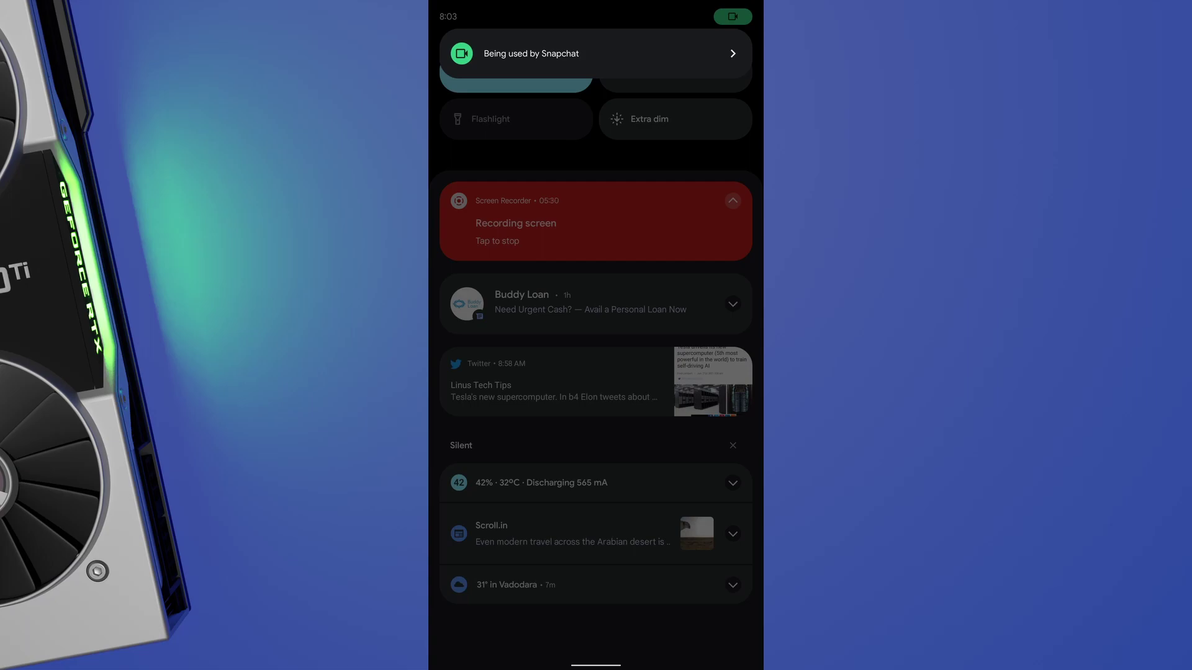
click(596, 373)
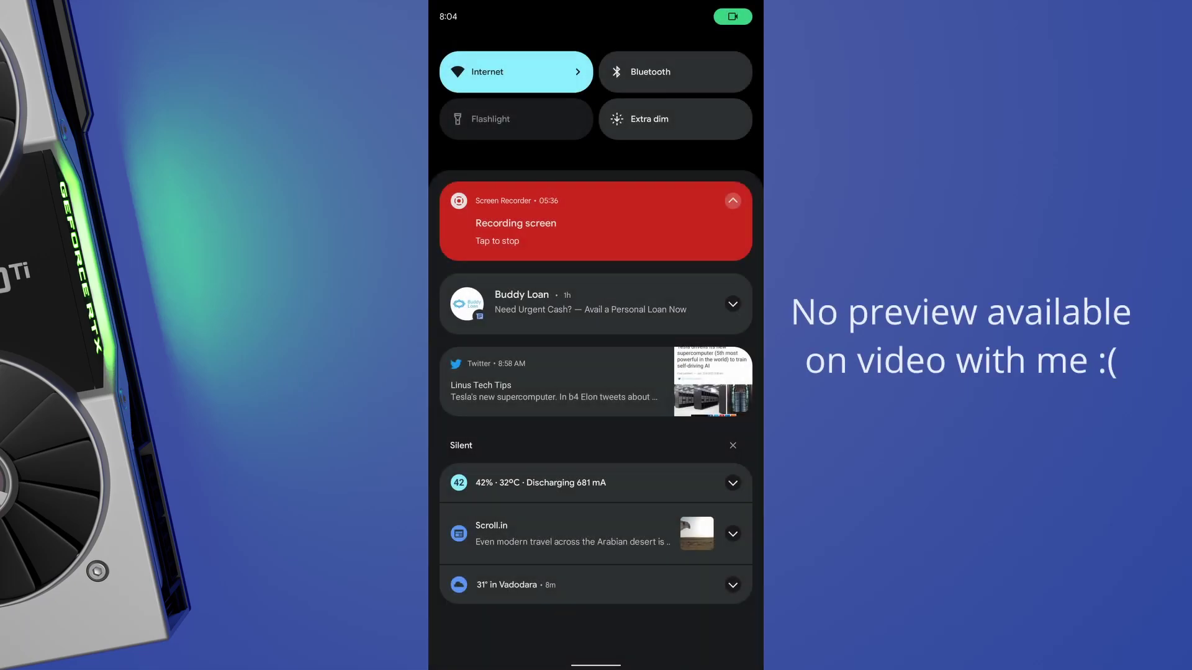
Dismiss the Scroll.in notification, launch Spotify from the Music folder, and return home
drag(522, 534, 726, 532)
key(Escape)
click(708, 455)
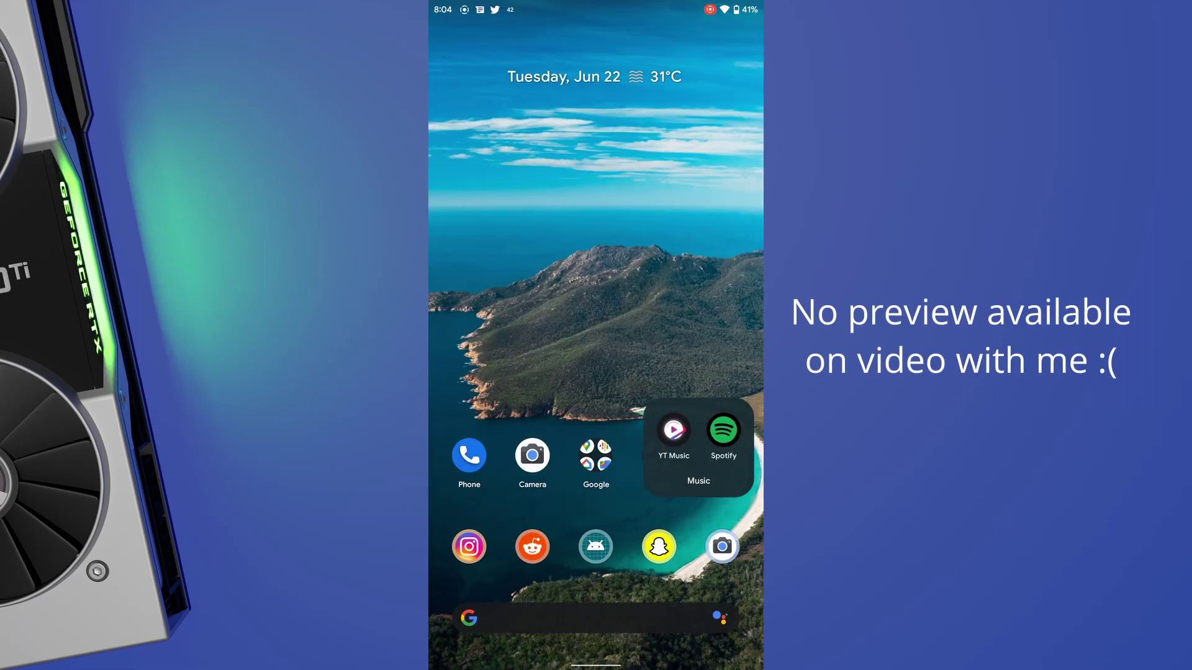
click(735, 430)
key(Home)
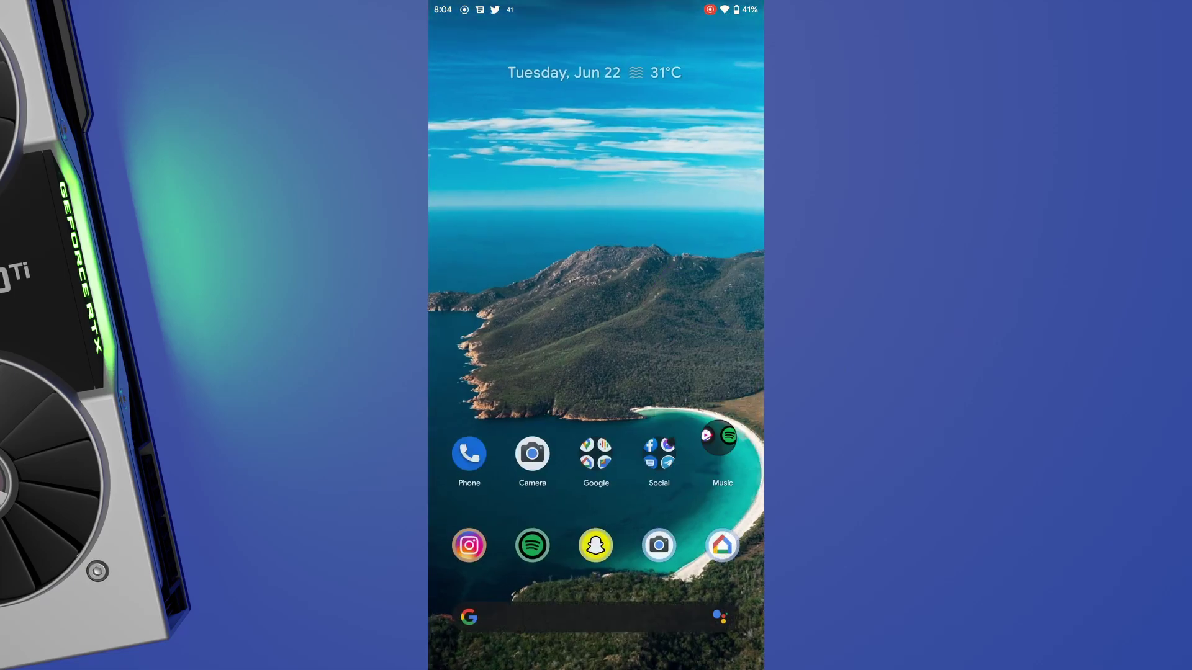
Review the Internet networks panel, then the volume panel's ringer mode options
drag(597, 9, 596, 373)
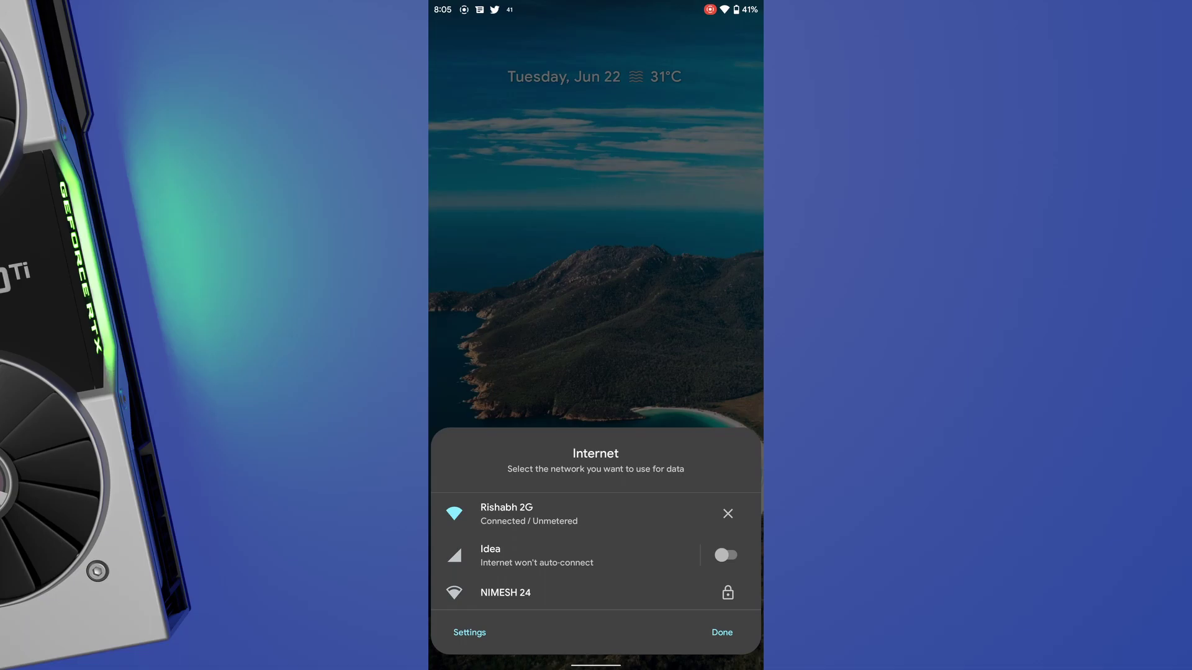
click(699, 319)
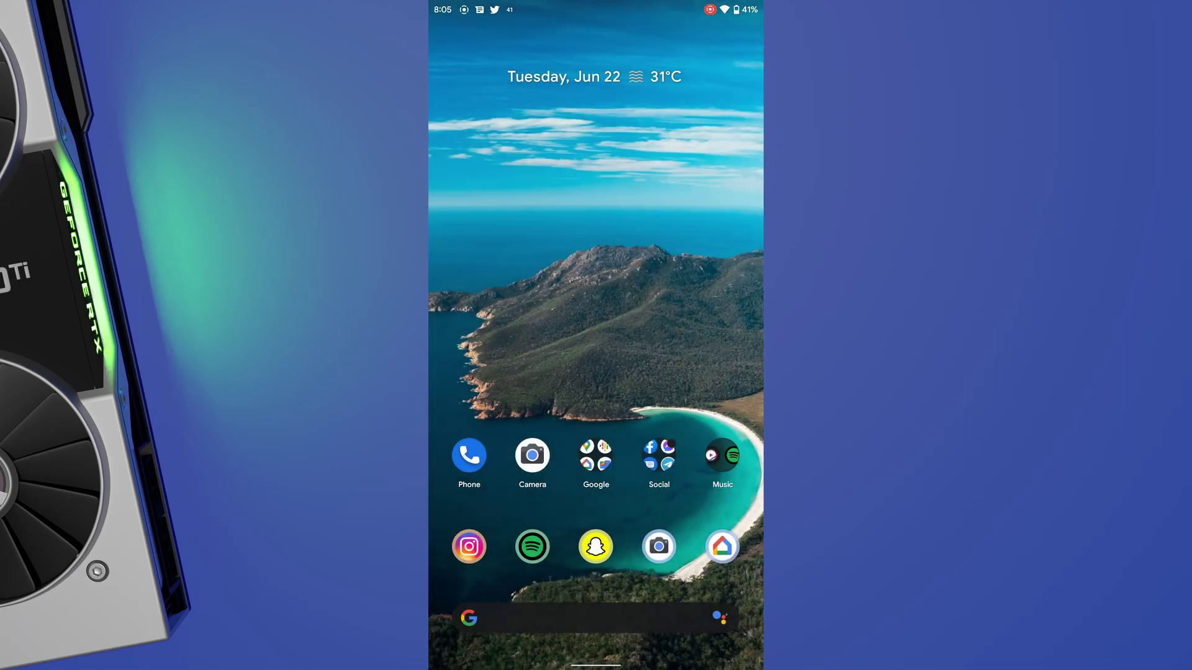
key(XF86AudioRaiseVolume)
click(738, 228)
drag(596, 665, 595, 420)
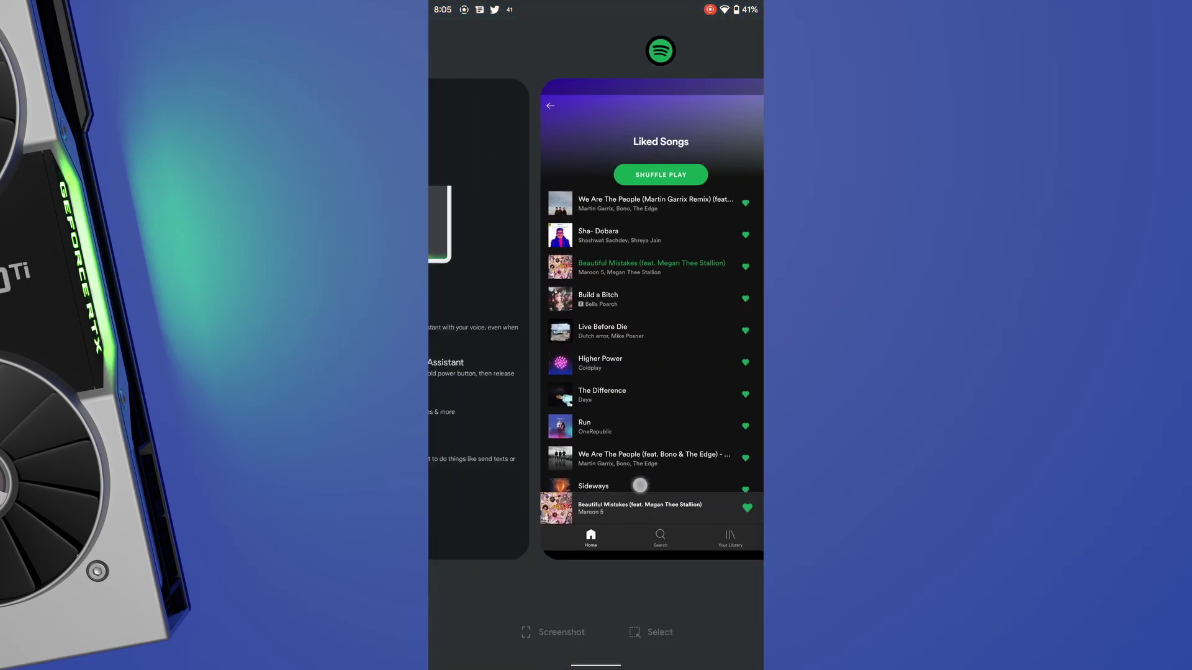
drag(484, 316, 736, 316)
drag(702, 489, 484, 489)
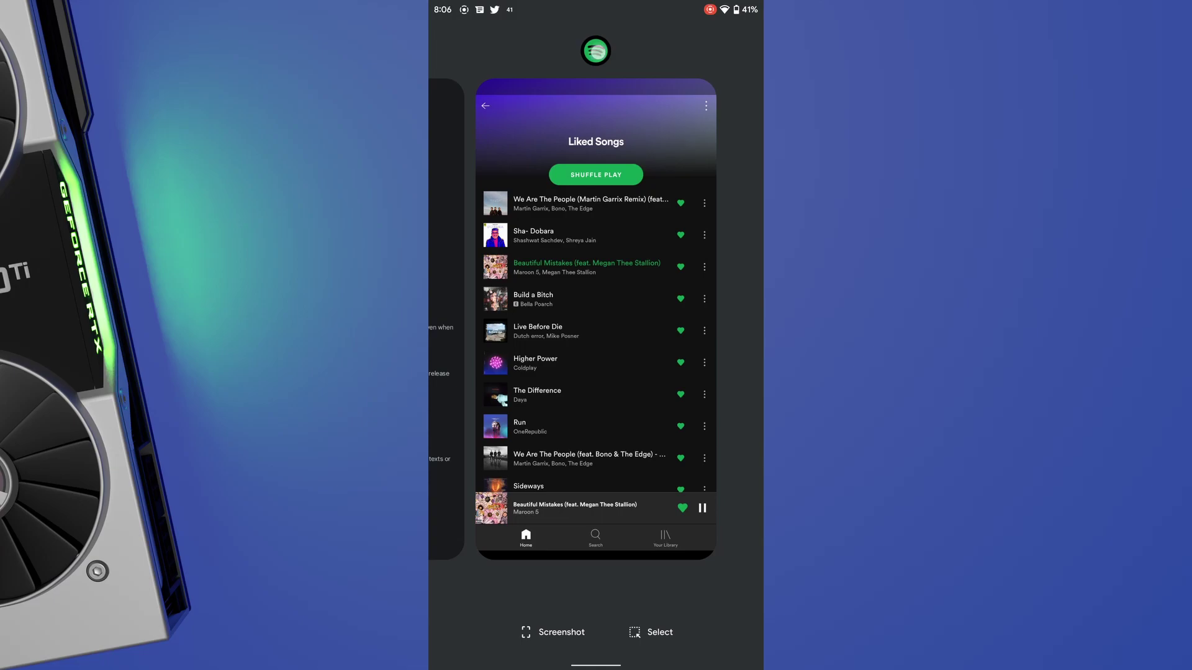
click(596, 52)
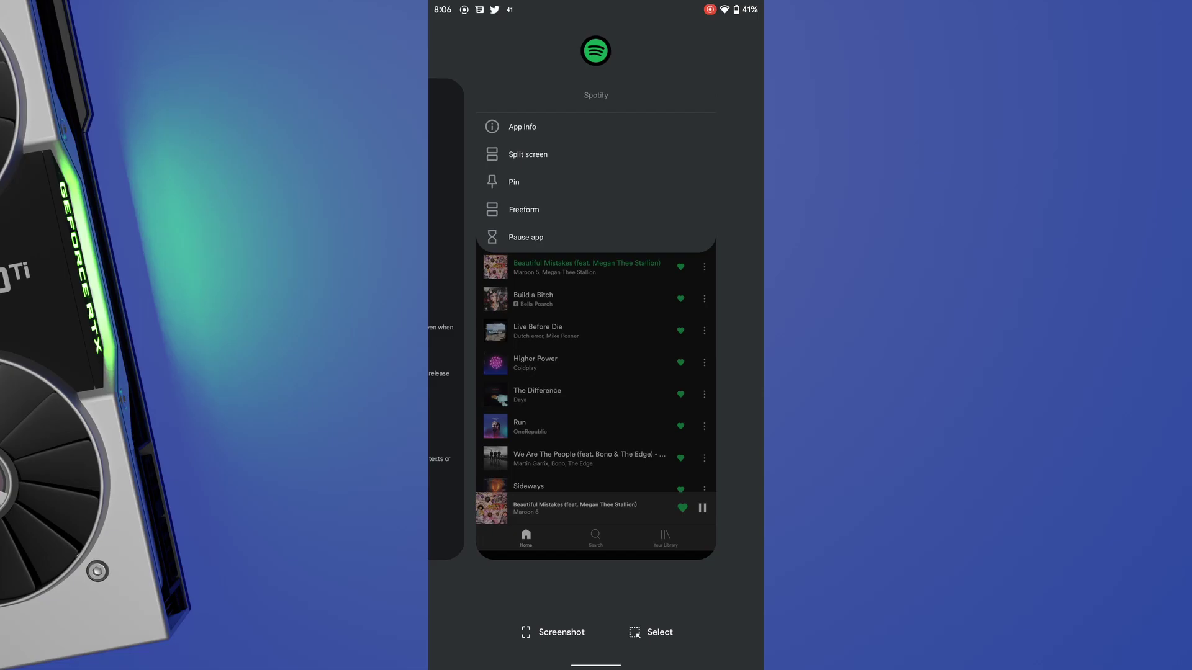
click(529, 154)
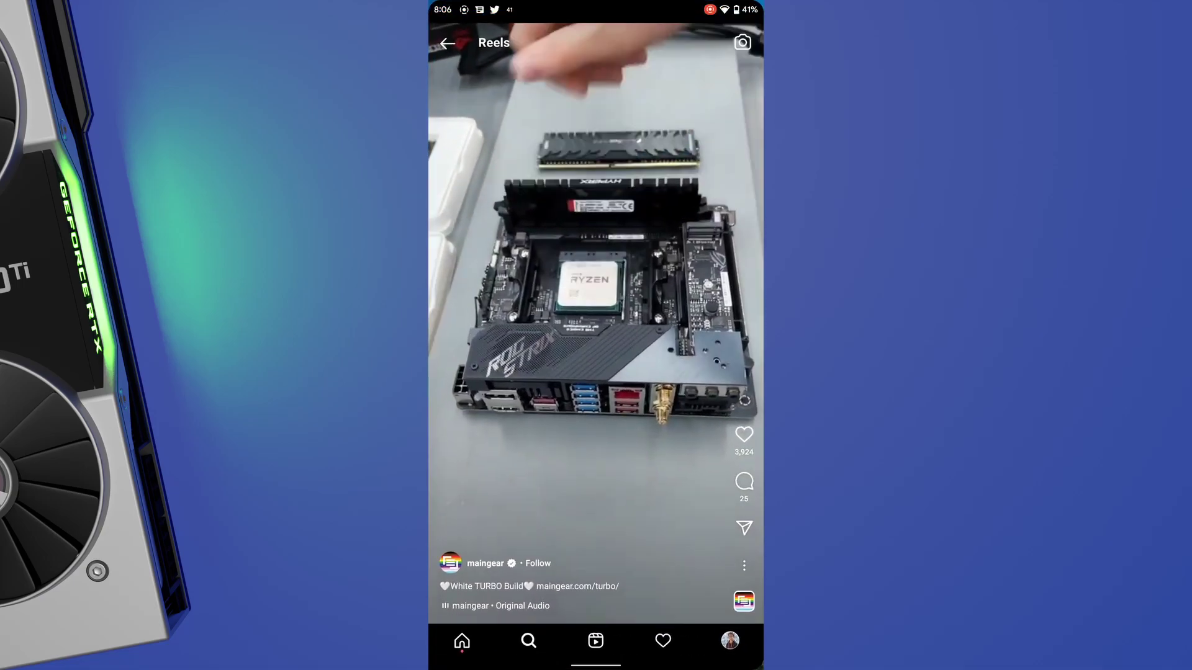
key(super+Tab)
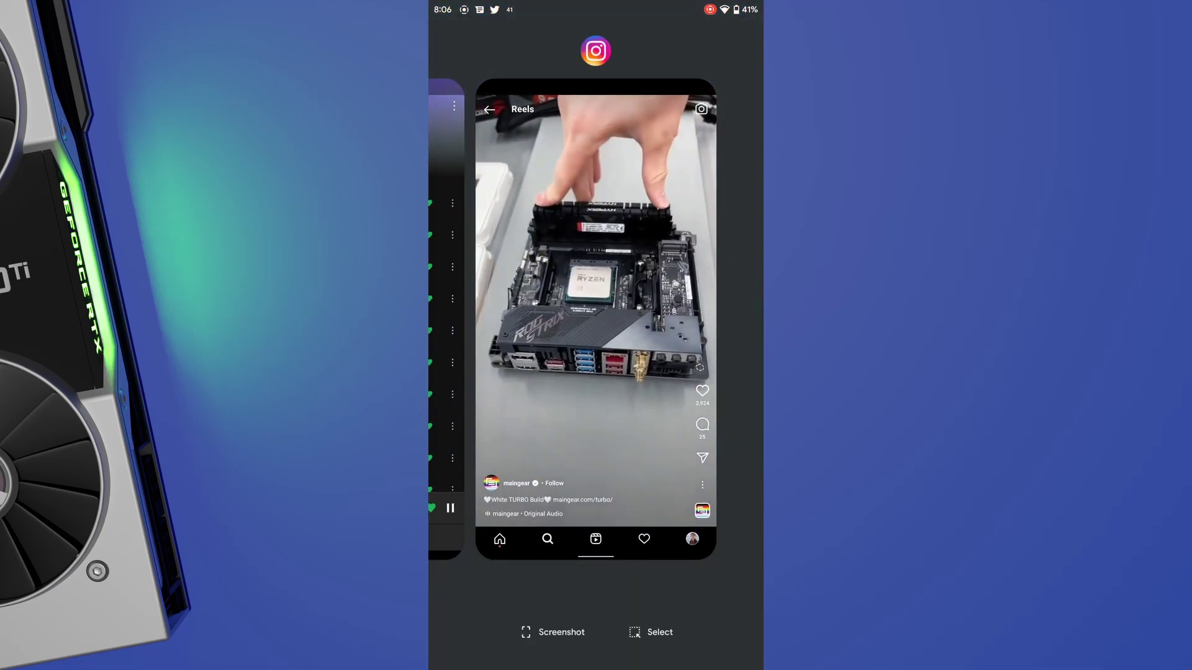
key(Home)
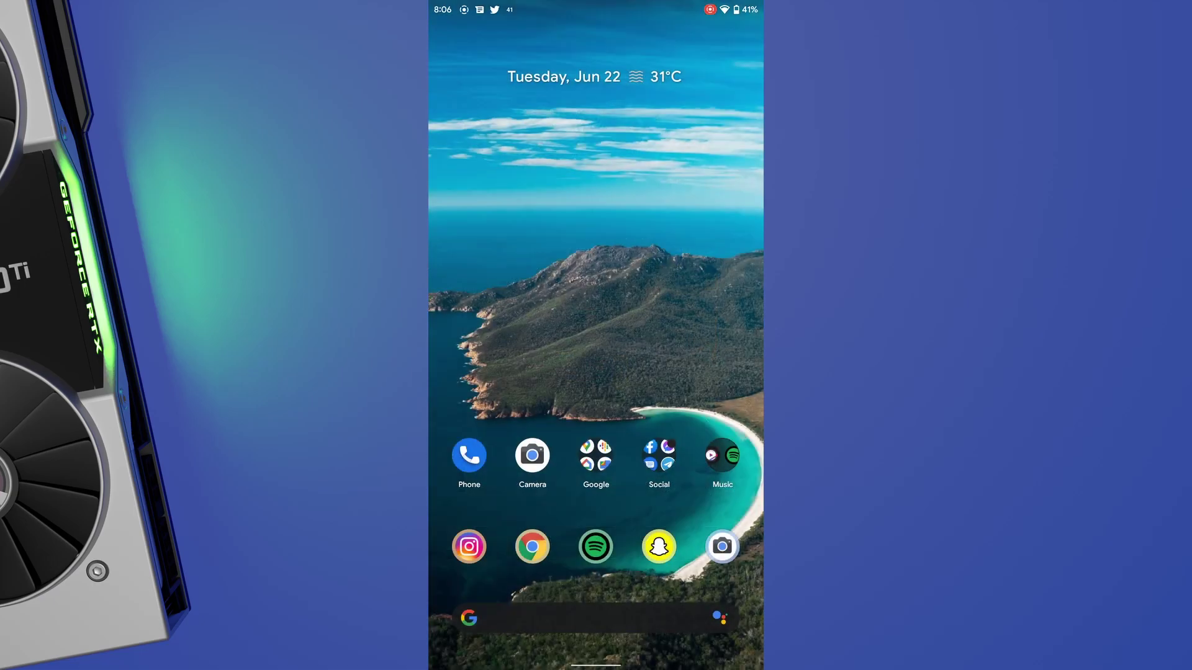
drag(596, 9, 596, 372)
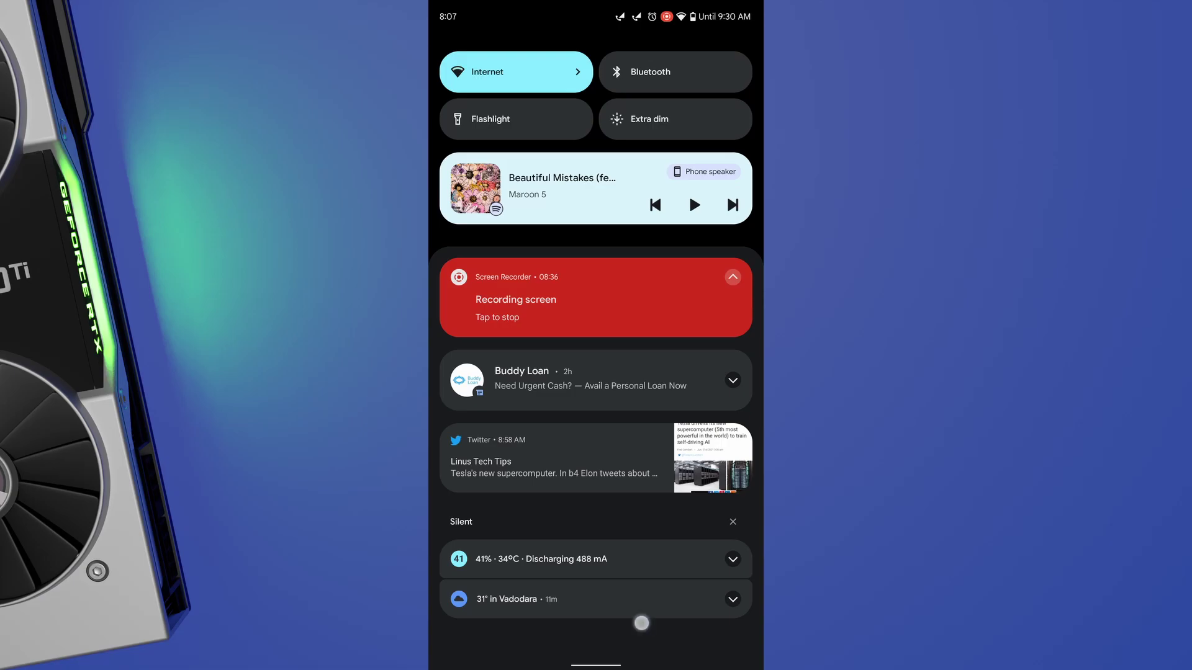
drag(596, 643, 595, 280)
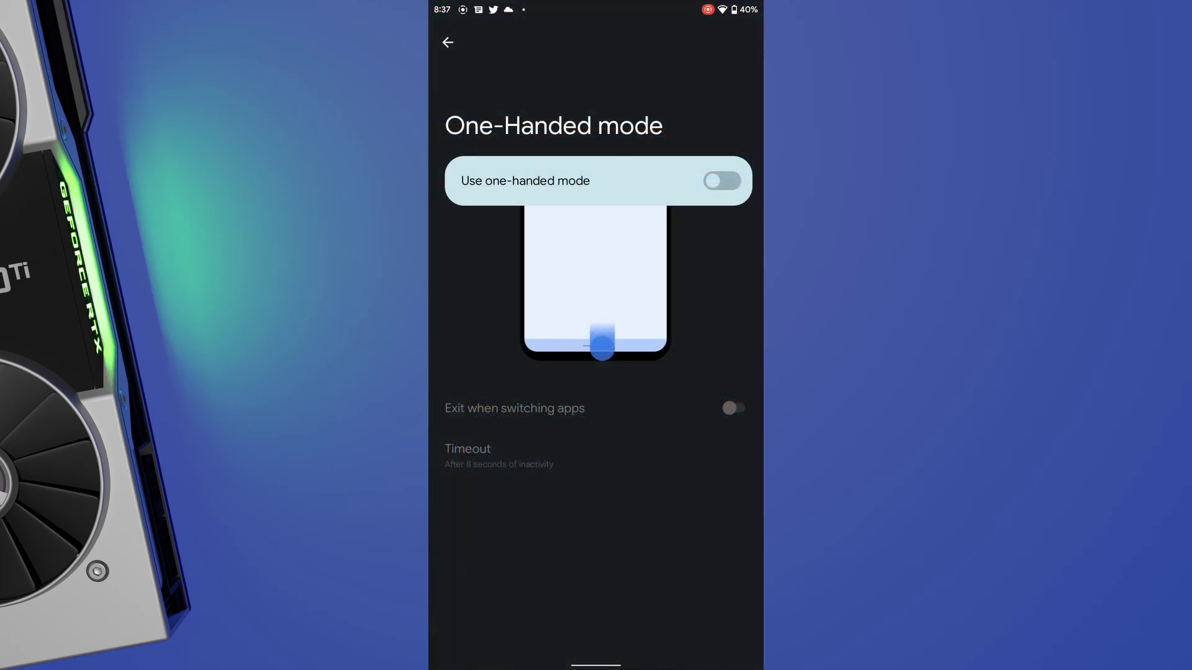
Enable one-handed mode, lower Spotify's now-playing screen with it, and go back
click(723, 181)
drag(522, 663, 707, 663)
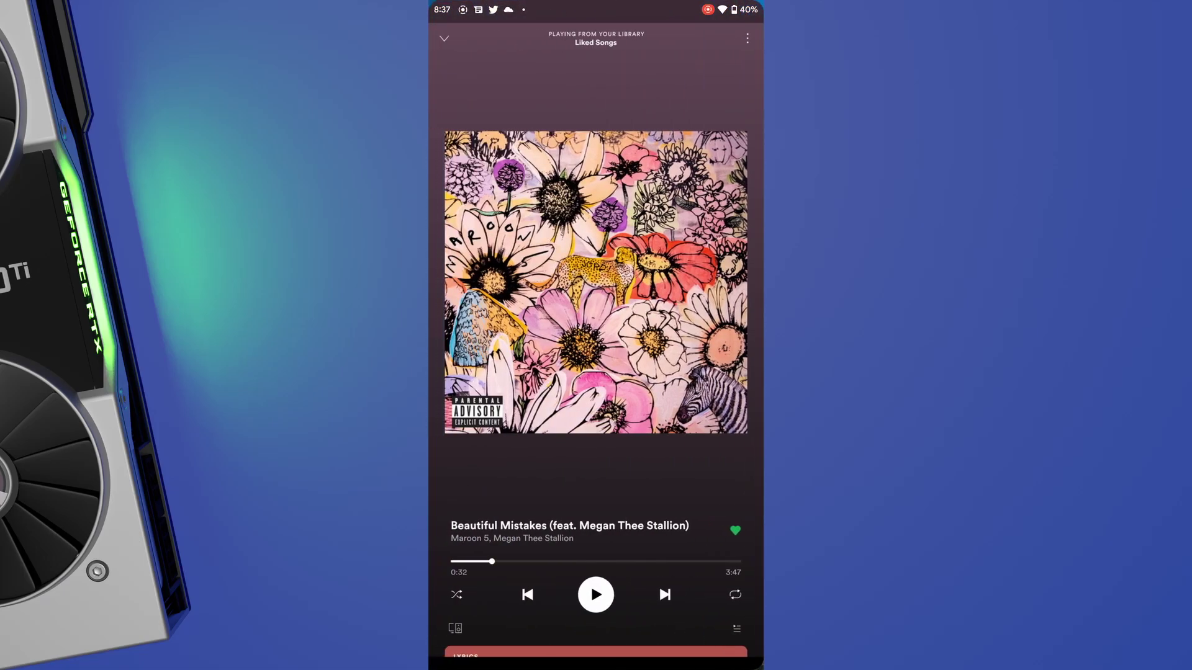
drag(595, 643, 596, 666)
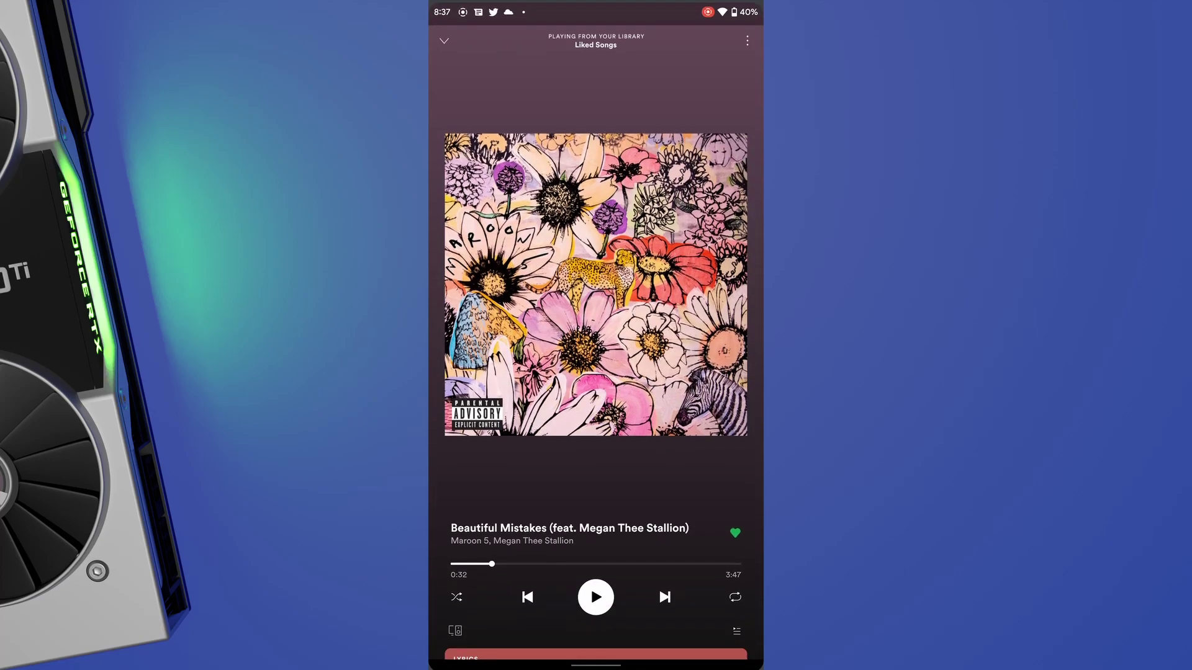
click(448, 42)
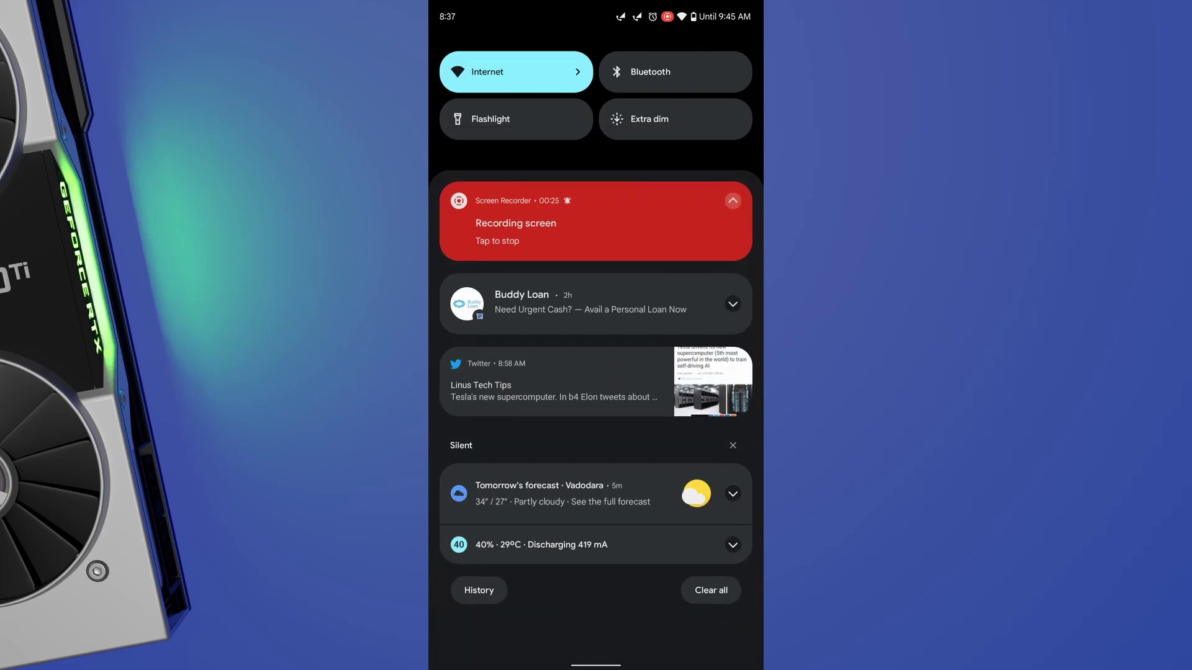
Expand the weather and Twitter notifications, then open Settings > Battery > battery usage graph
click(732, 494)
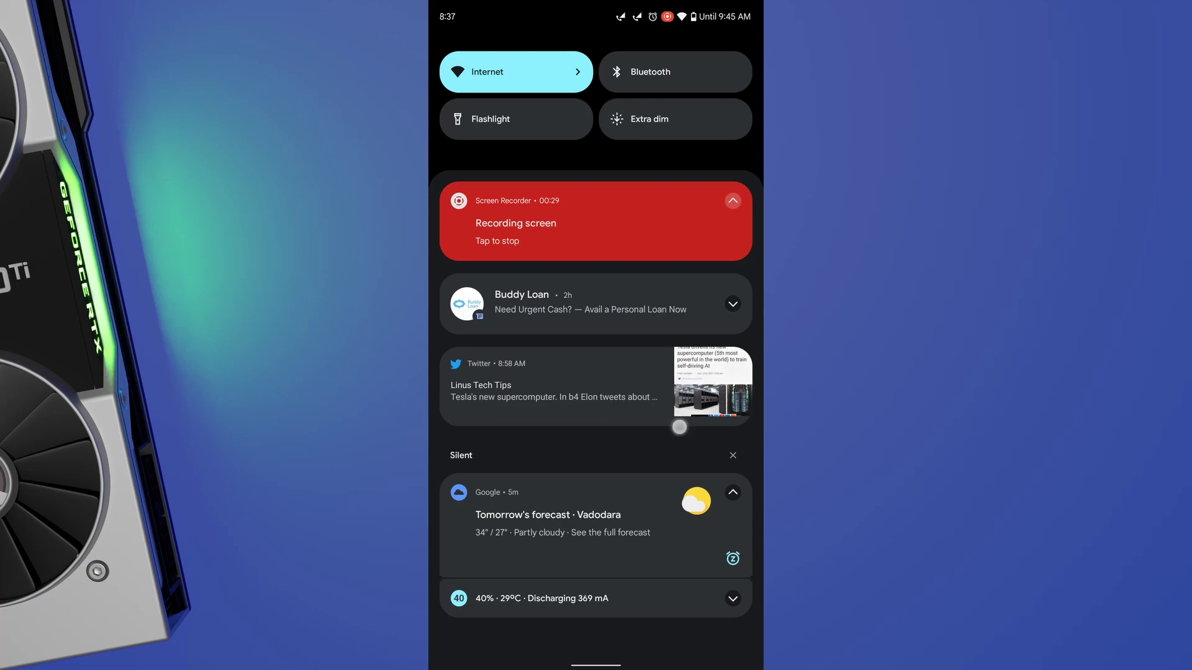
click(709, 381)
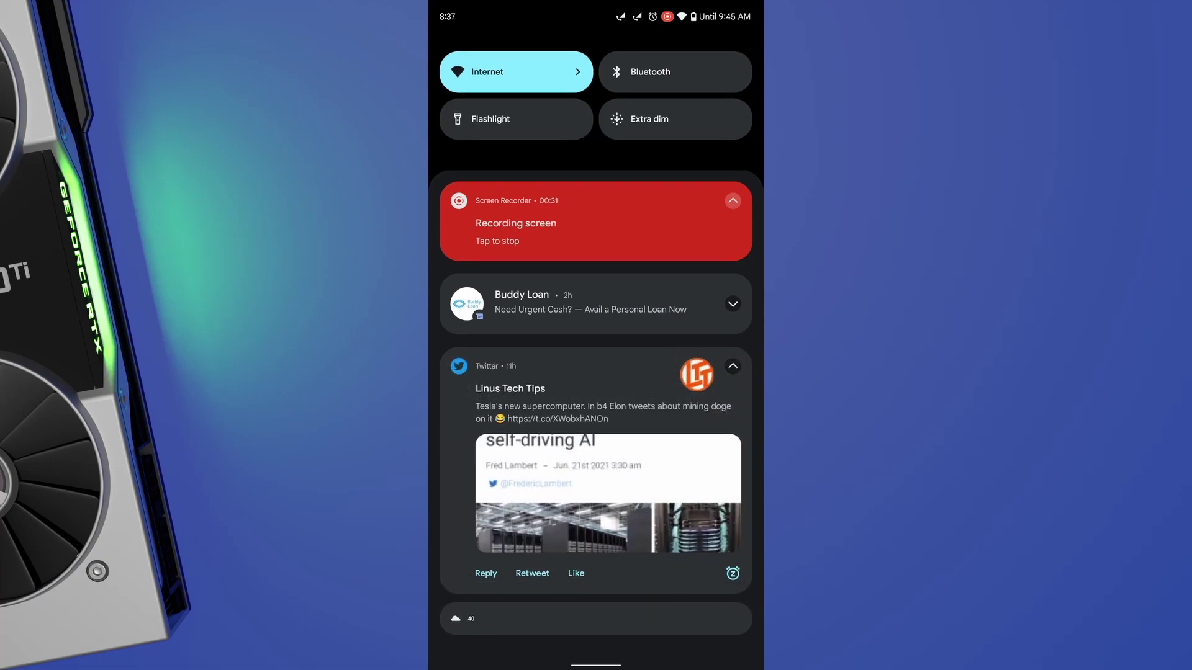
drag(596, 140, 595, 465)
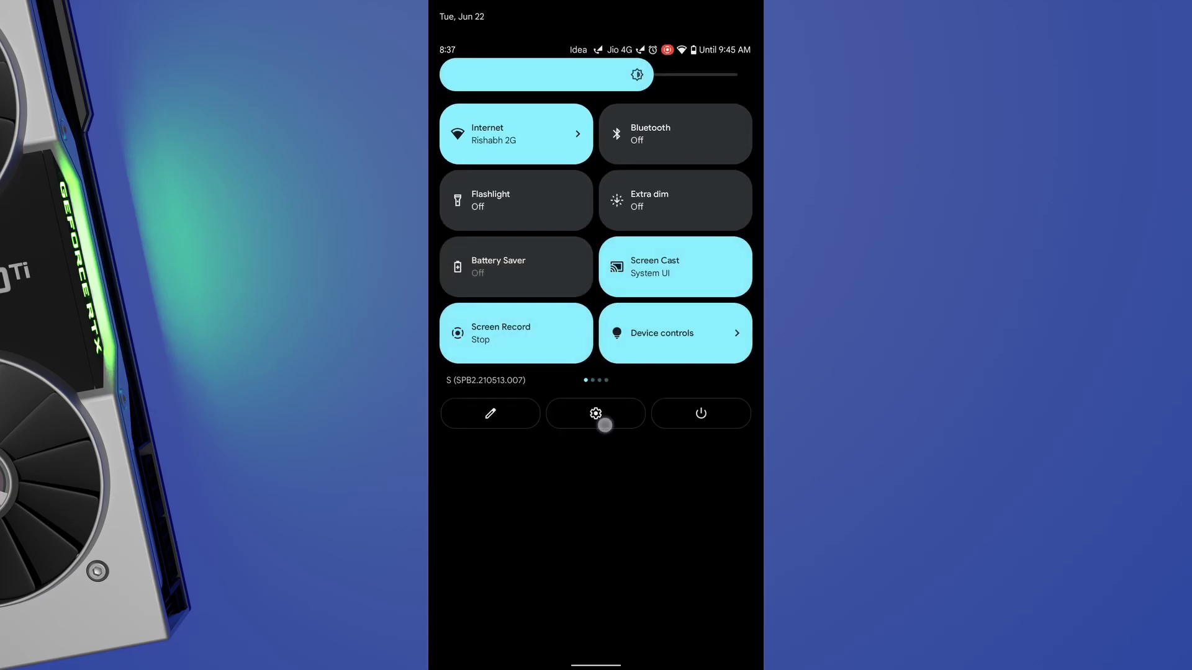
click(605, 426)
click(596, 353)
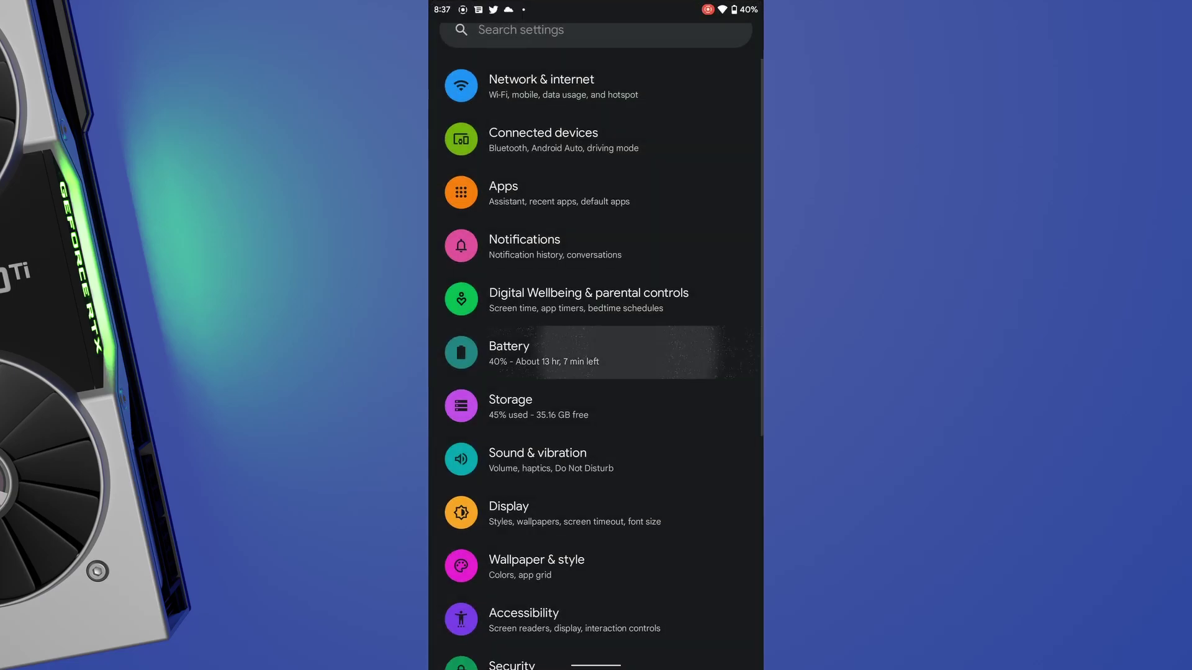
click(596, 290)
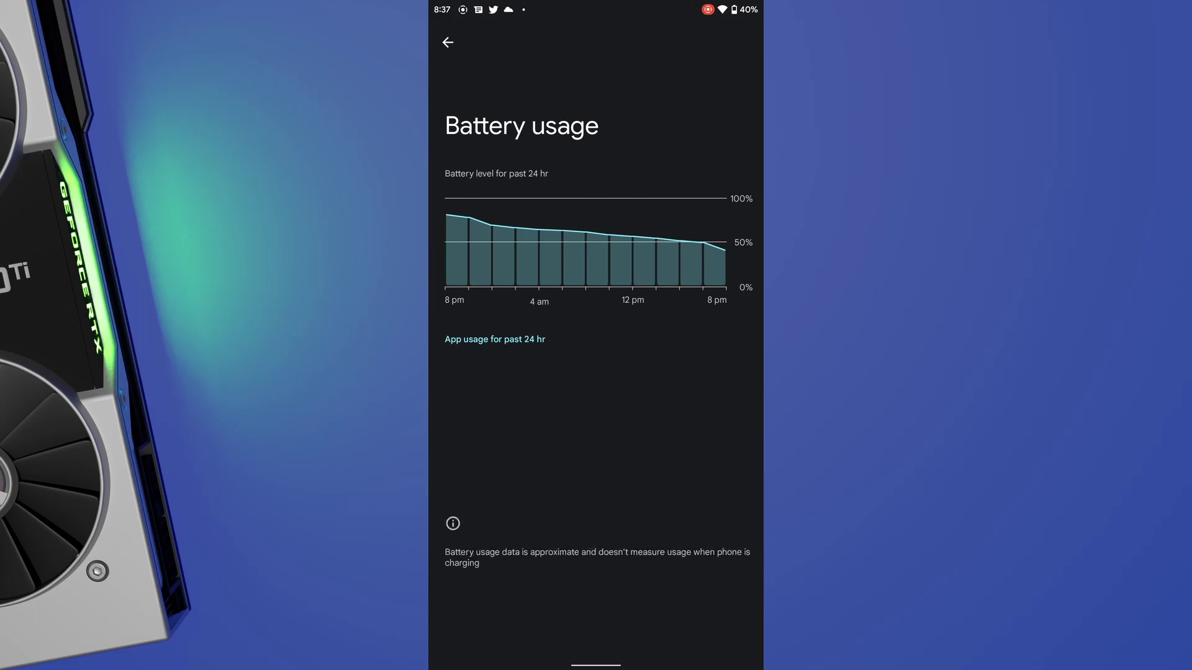
Pull the notification shade down over the Battery usage page
drag(655, 18, 655, 372)
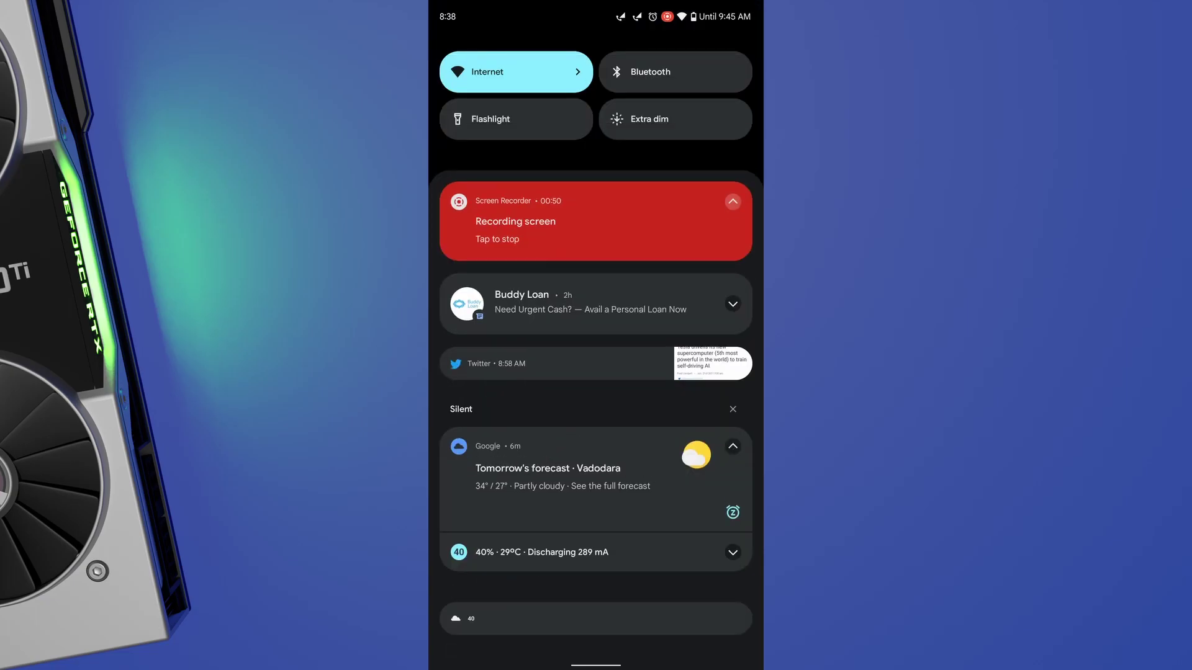
scroll(596, 372, down, 5)
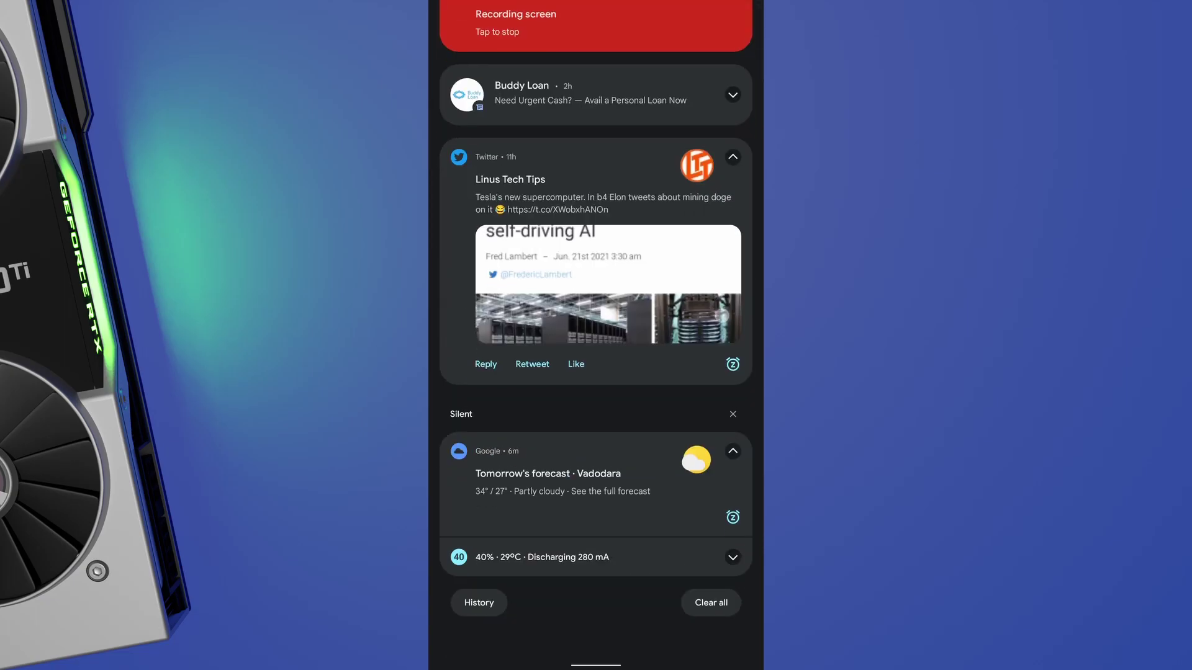
scroll(596, 373, down, 3)
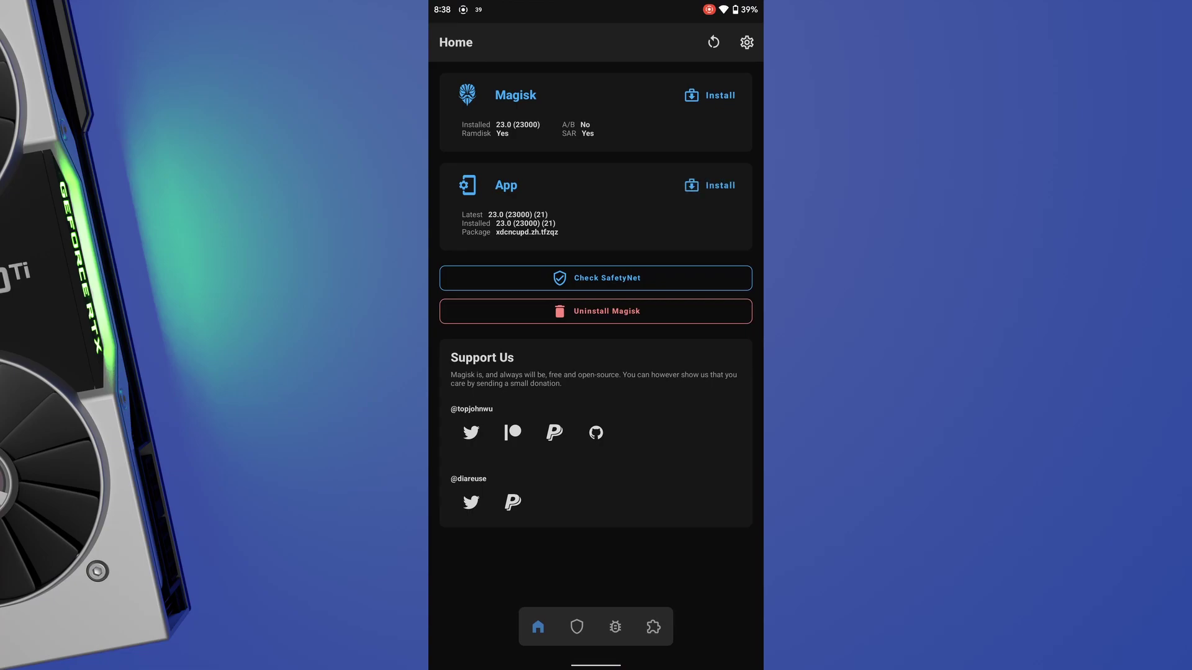
Browse Magisk's Superuser root grants and MagiskHide app list, then switch to Modules
click(576, 626)
click(538, 626)
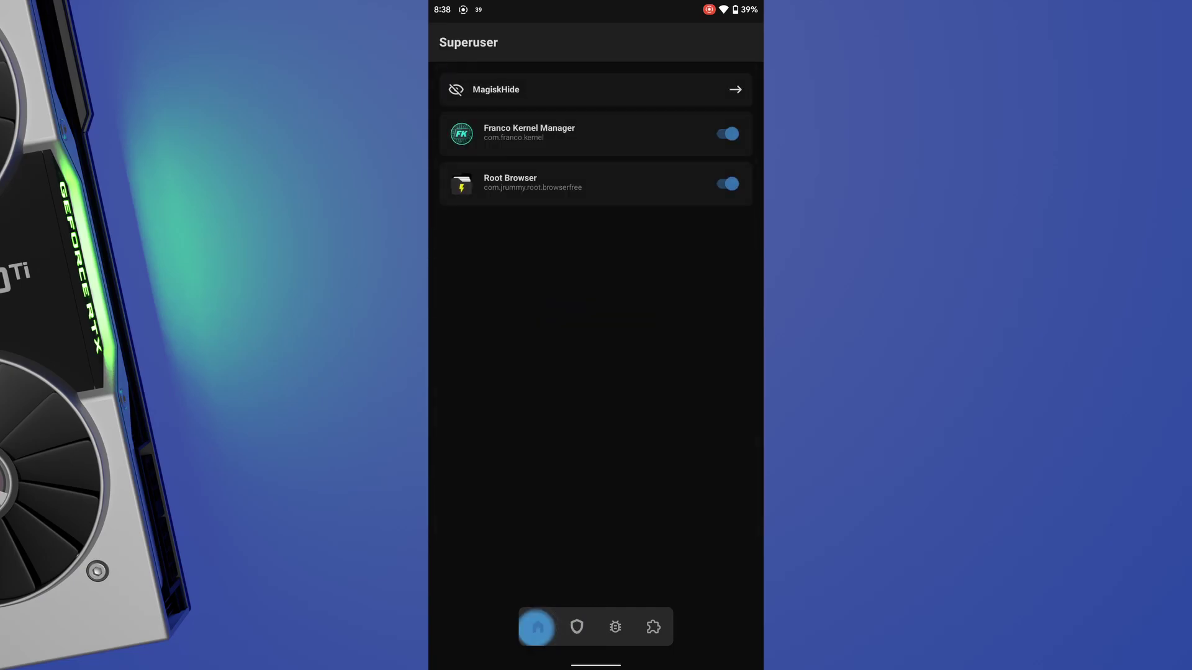
click(577, 626)
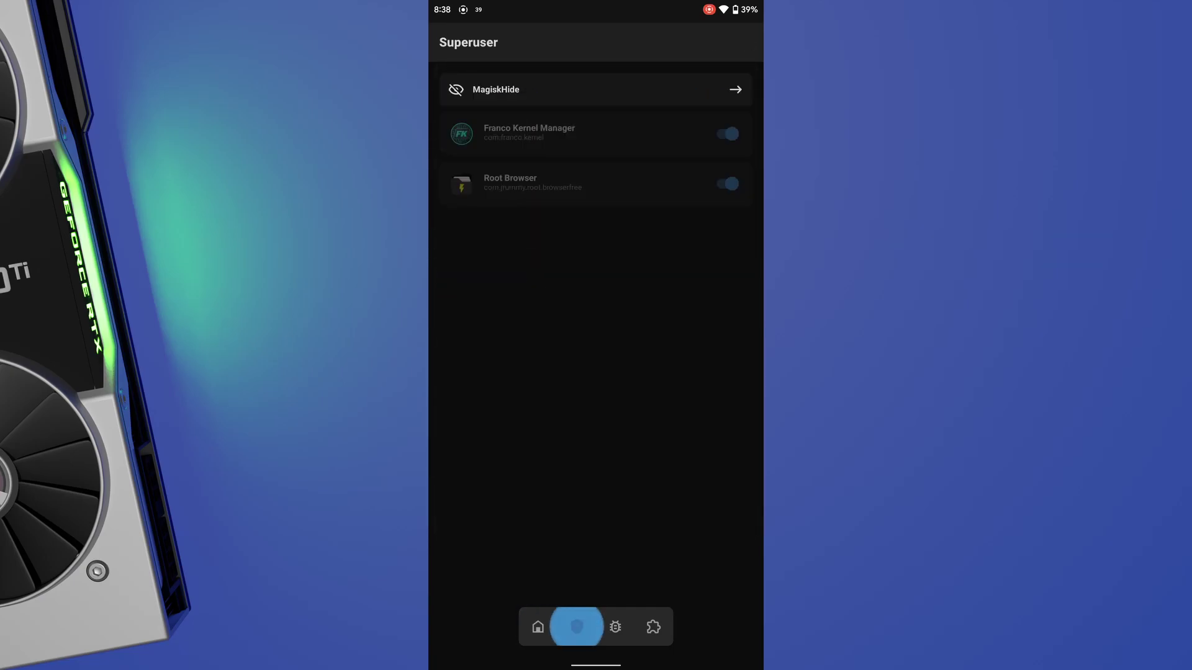
click(595, 90)
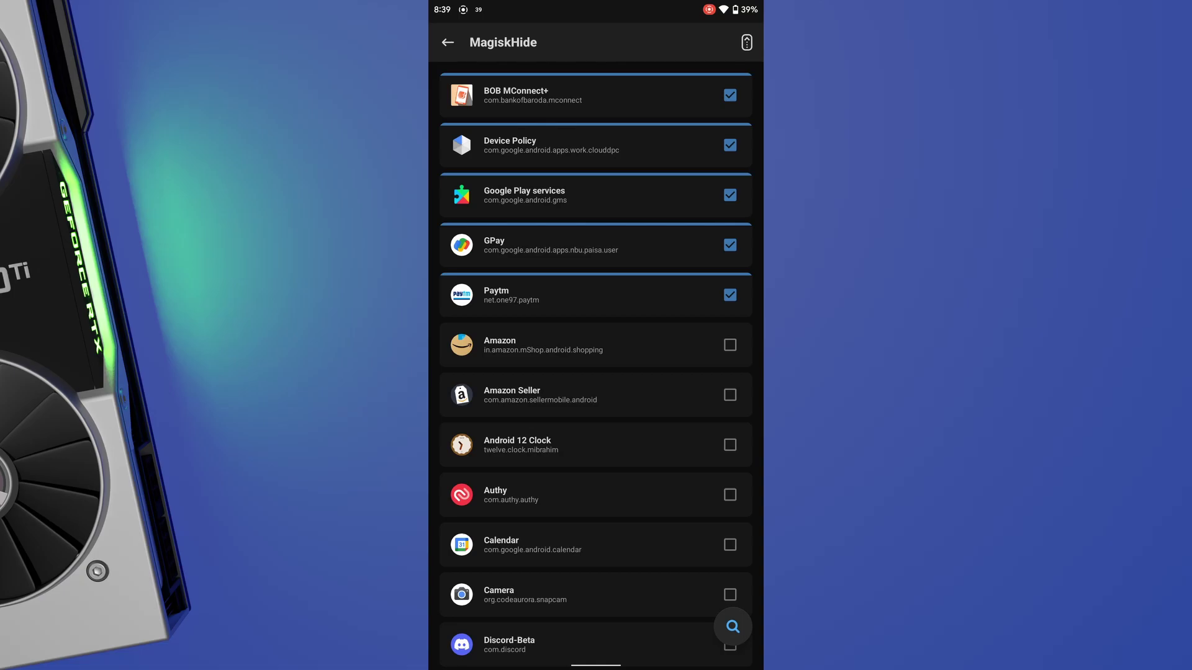
click(448, 42)
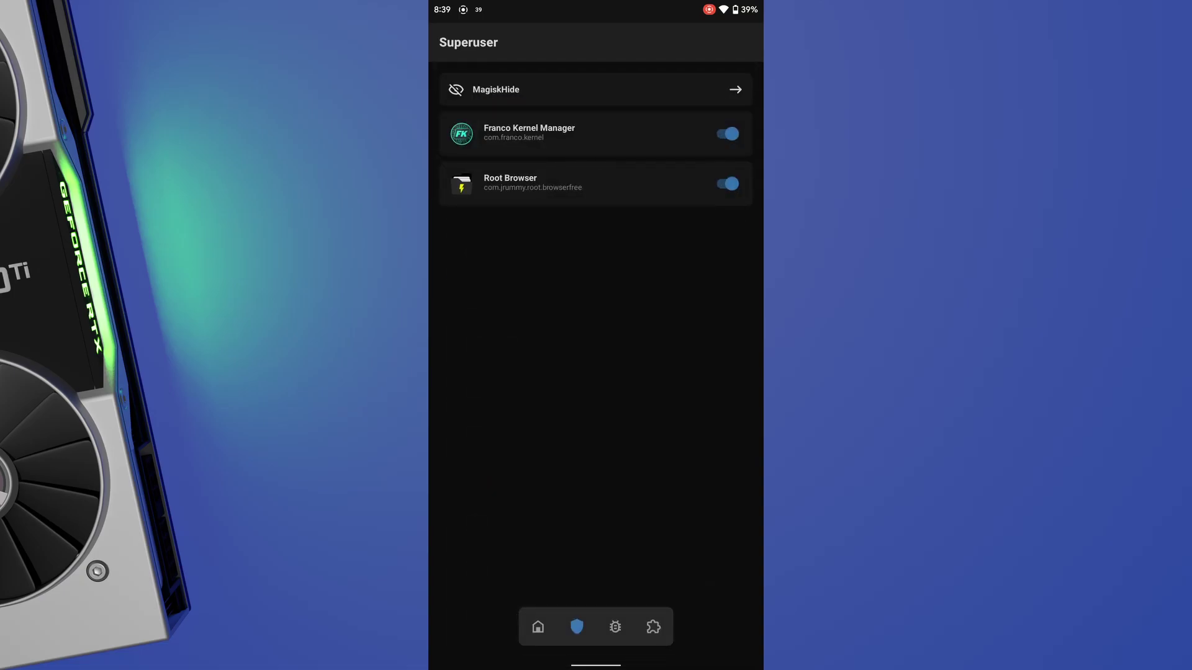
click(653, 626)
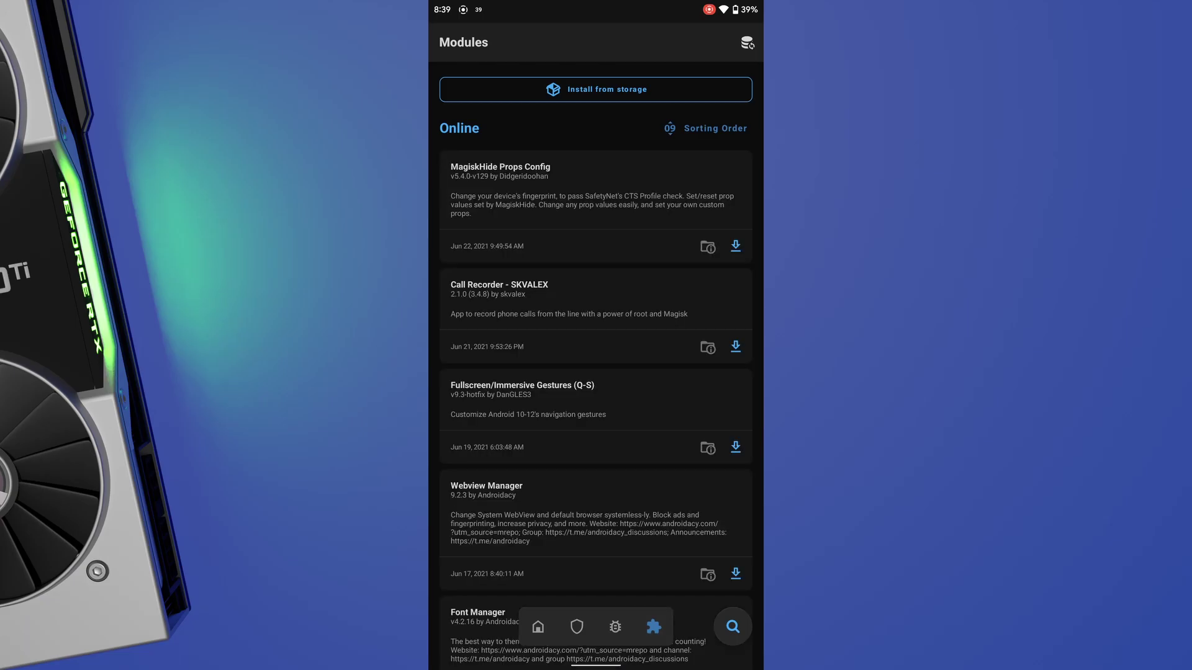
Flip through recent apps, reopen Spotify's now-playing card, then collapse it
drag(627, 652, 627, 419)
drag(522, 326, 707, 326)
mouse_move(522, 325)
mouse_down()
mouse_move(707, 327)
mouse_move(521, 326)
mouse_up()
mouse_move(708, 325)
mouse_down()
mouse_move(521, 326)
mouse_move(707, 327)
mouse_up()
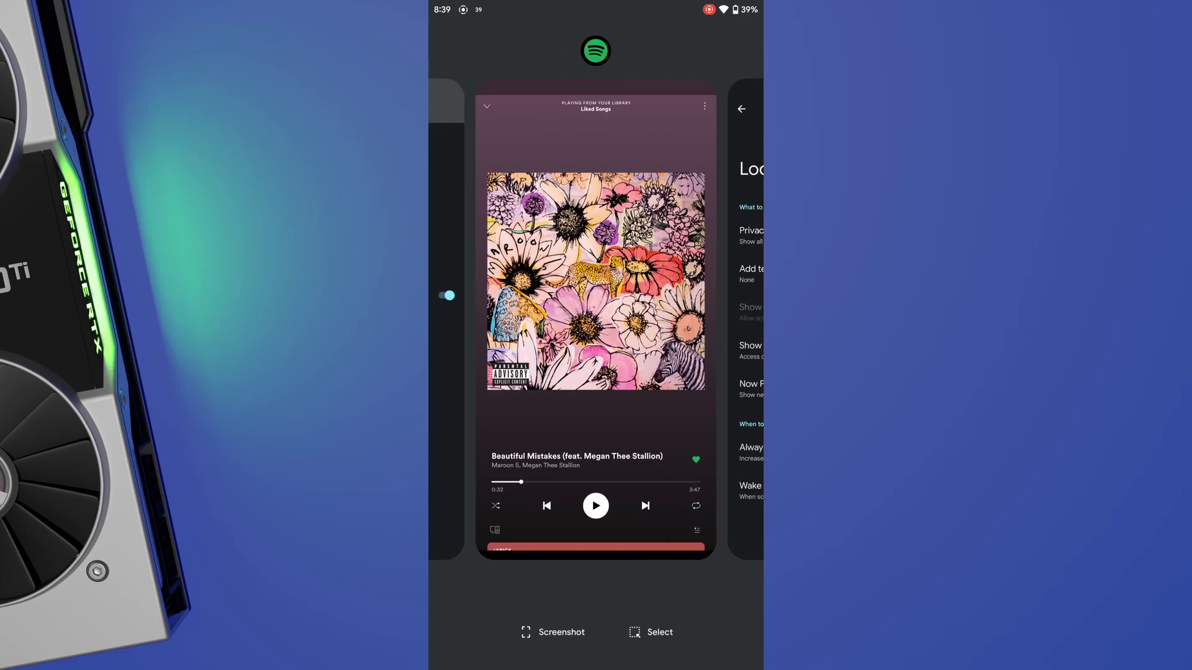
click(637, 455)
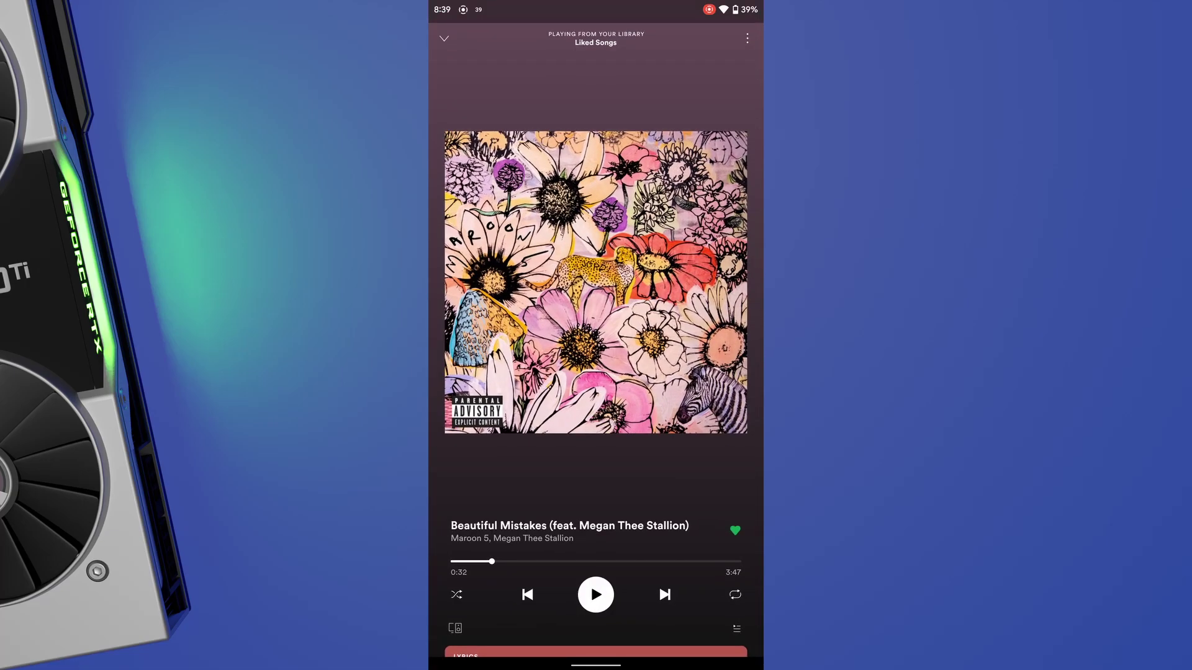
click(444, 38)
key(Home)
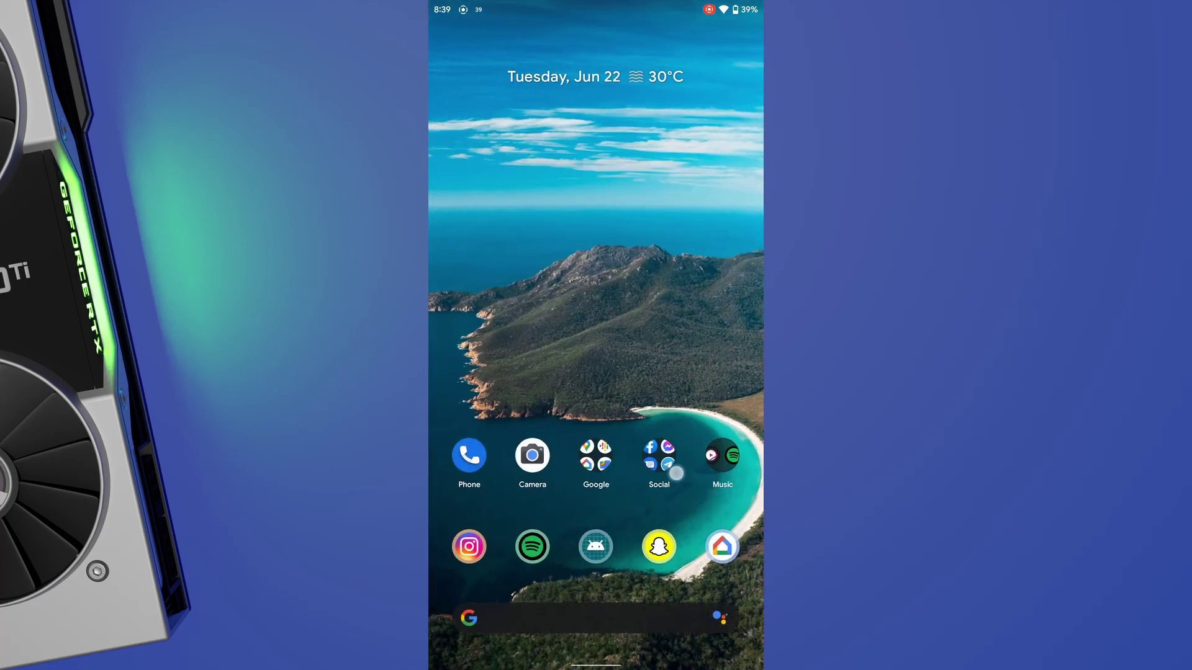
drag(676, 472, 484, 473)
click(469, 457)
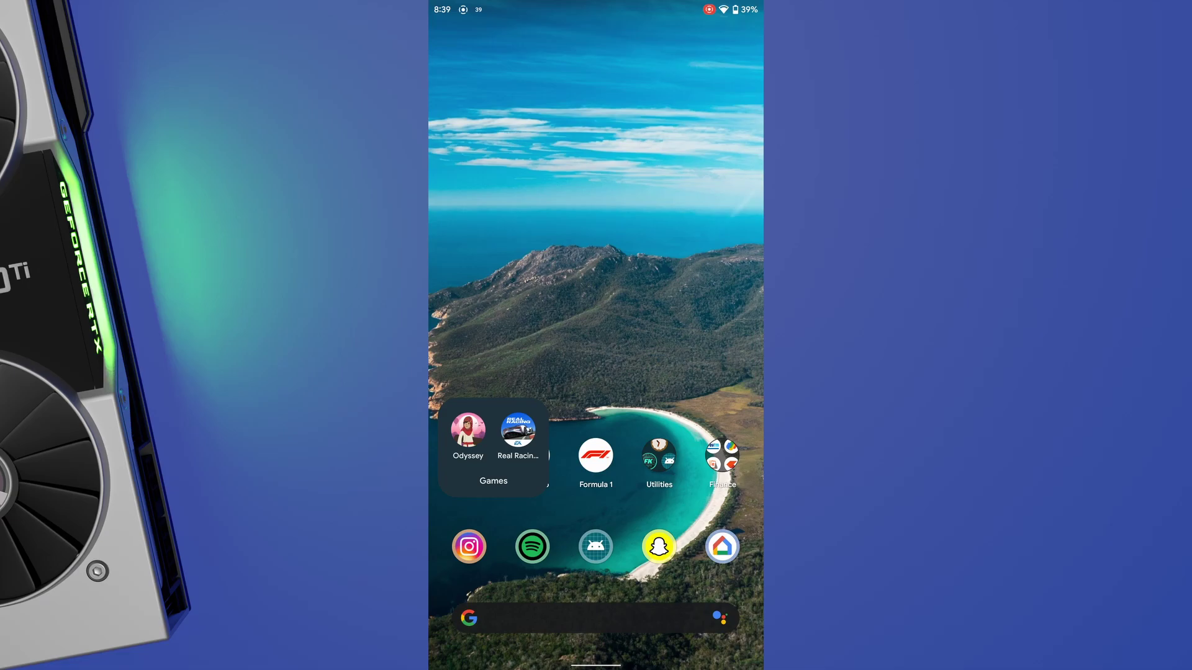
click(597, 279)
drag(485, 373, 707, 373)
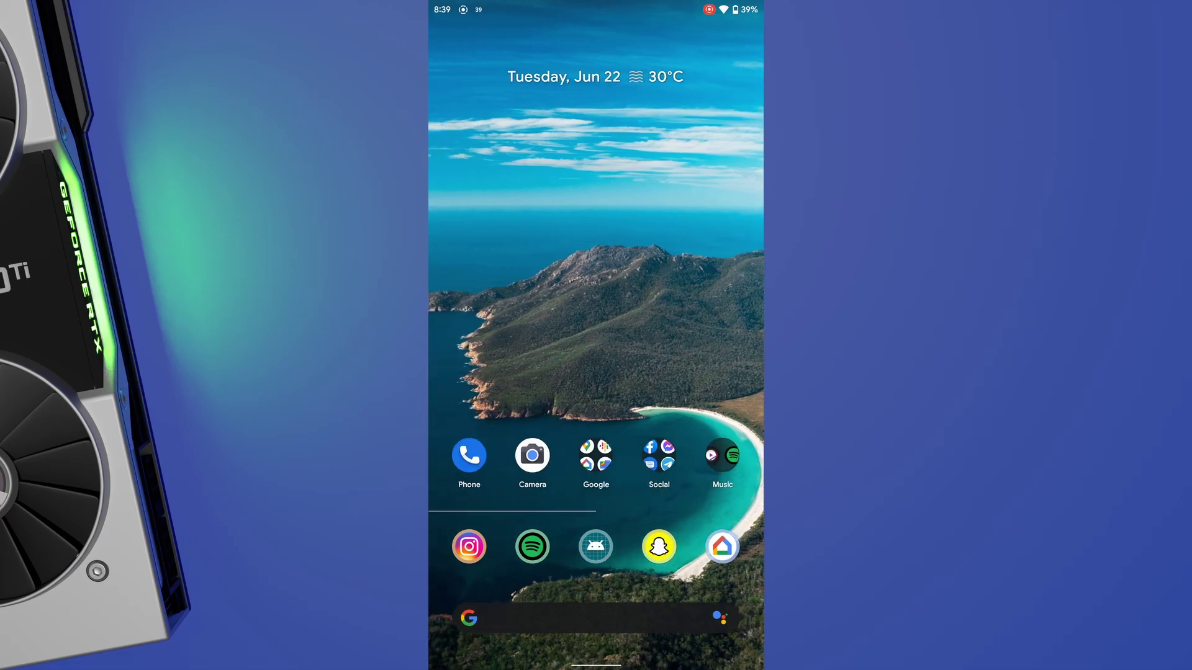
drag(596, 10, 595, 373)
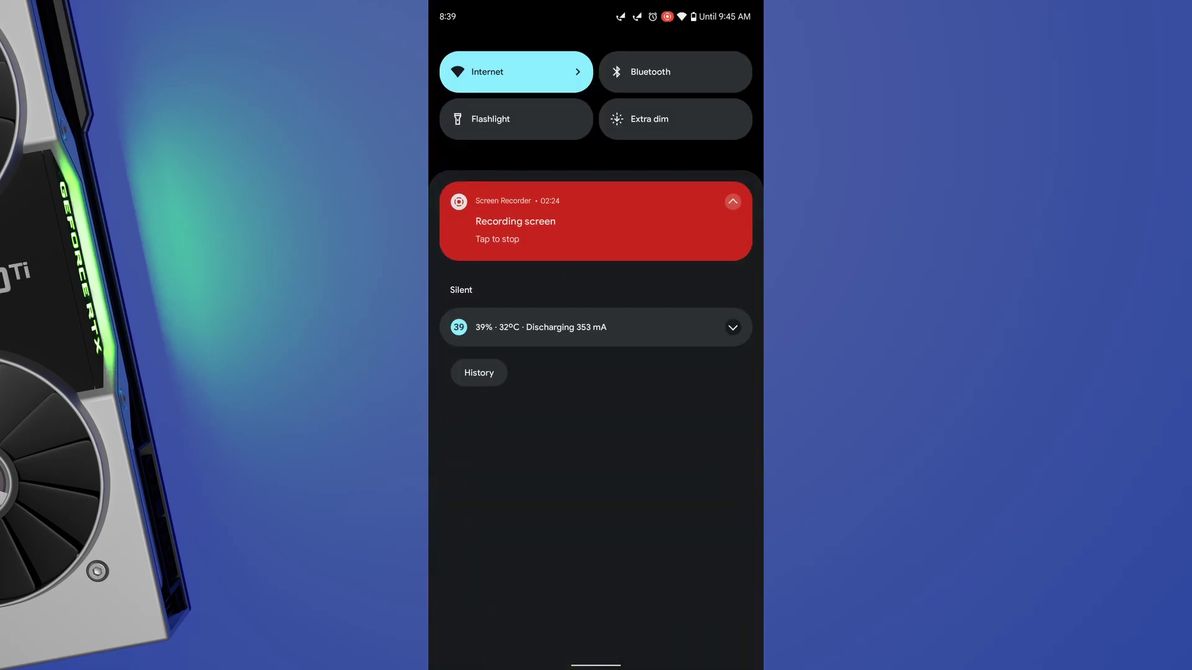
click(733, 326)
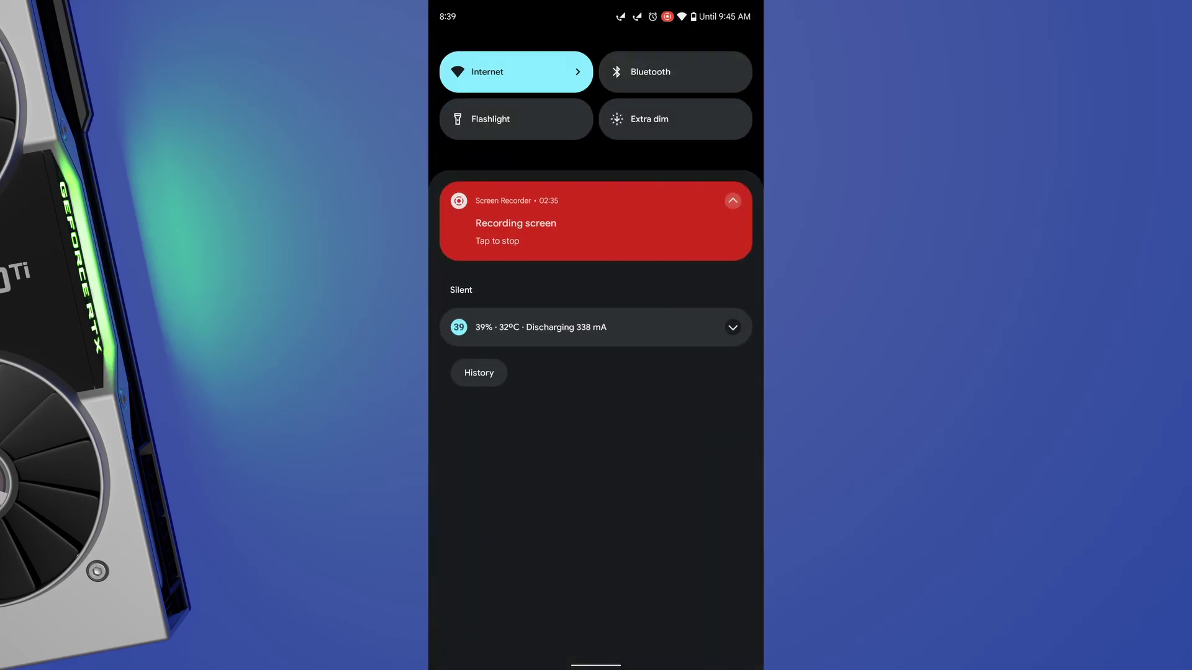
click(733, 327)
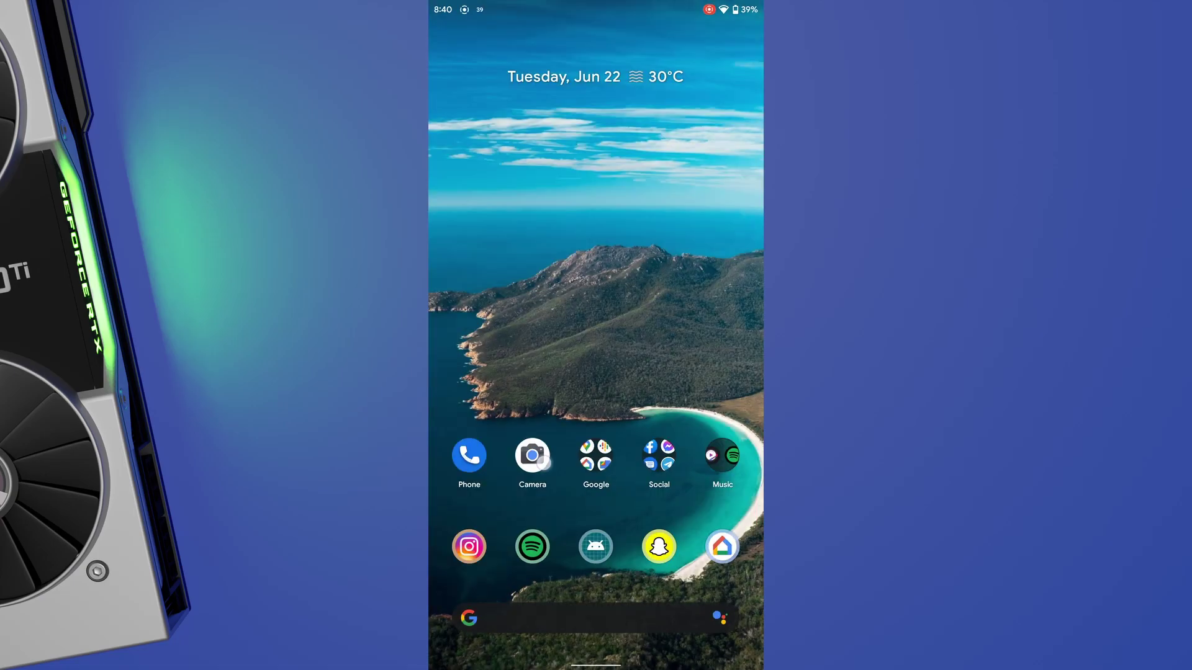
Open the Camera app's App info page from its icon's shortcut menu
click(531, 456)
click(587, 407)
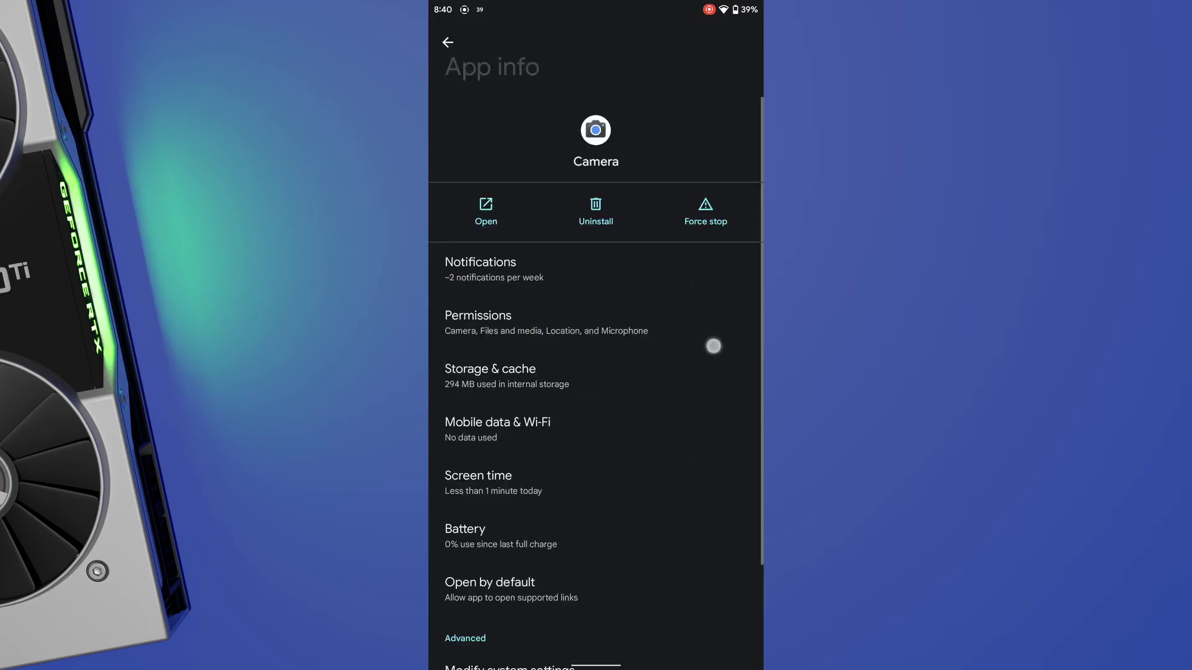
scroll(710, 344, down, 5)
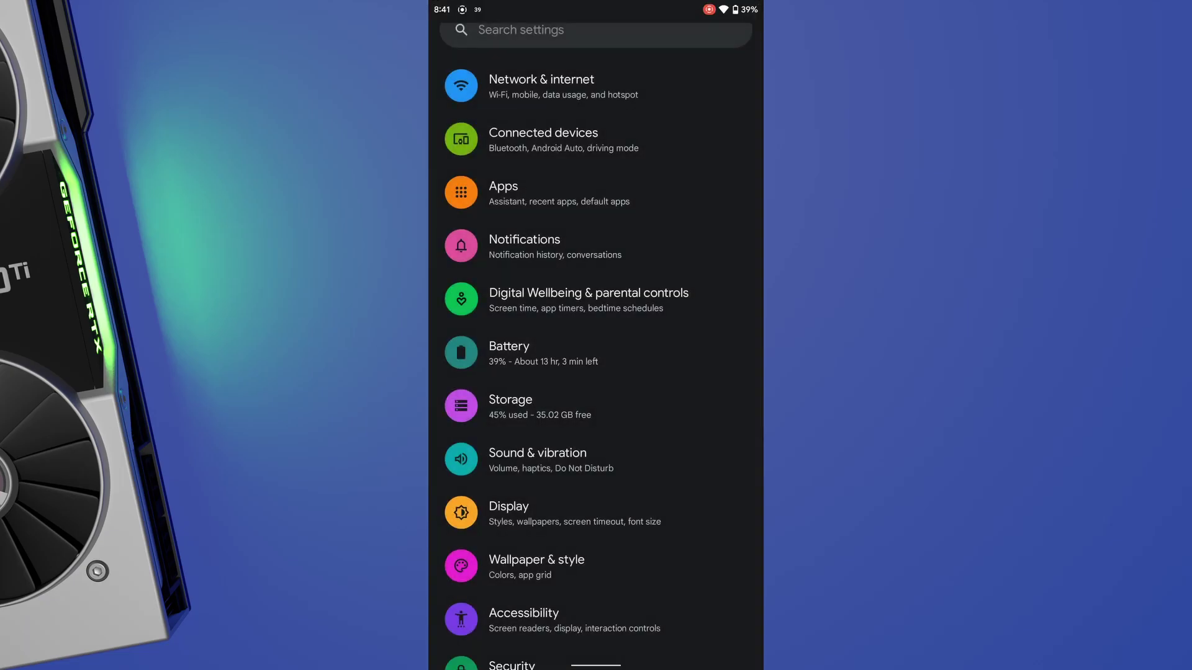
scroll(662, 419, down, 4)
Check Security settings for the June 5, 2021 update, then go Home and pull down notifications
click(644, 513)
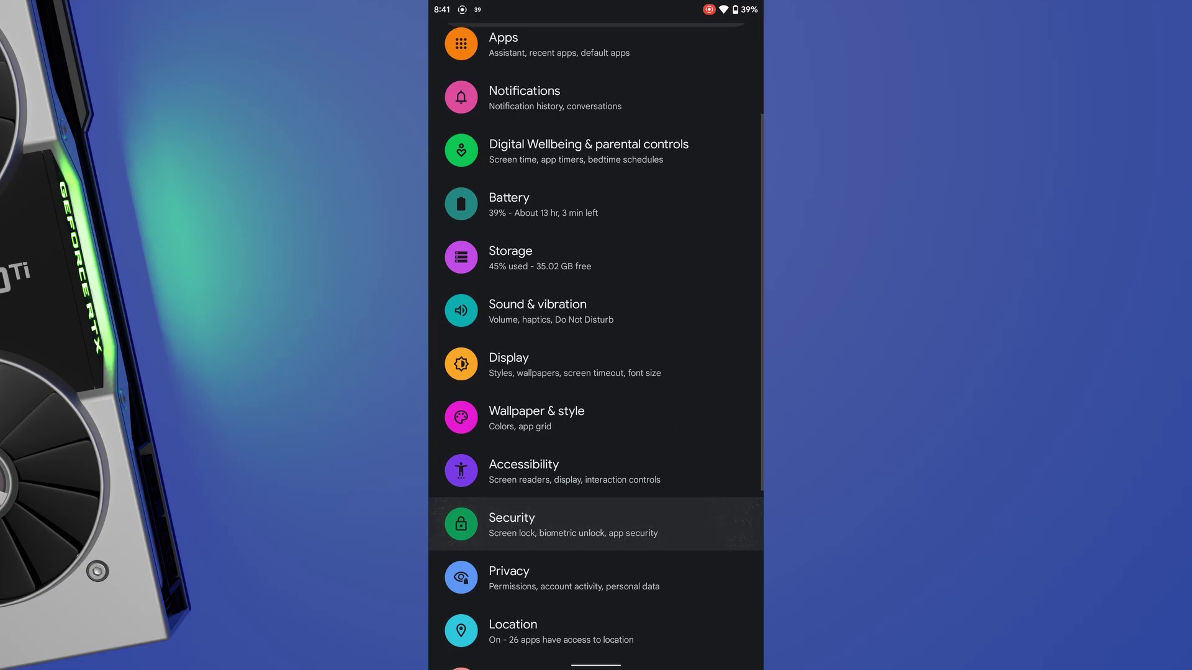
scroll(640, 399, down, 3)
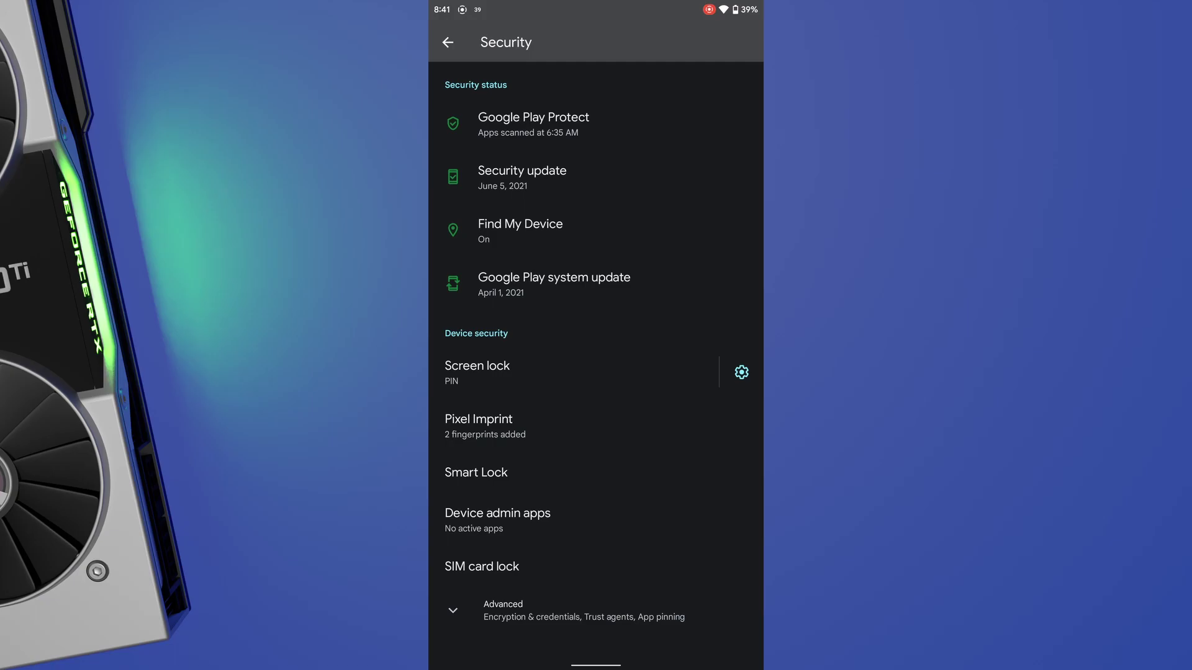
drag(596, 663, 596, 372)
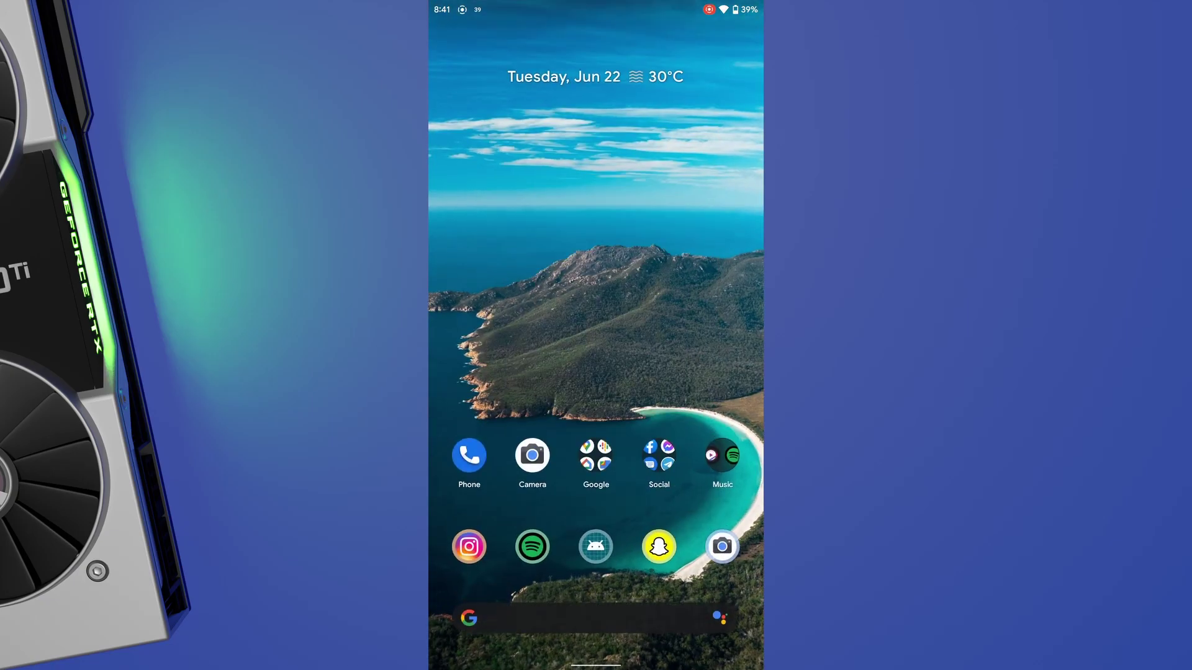
drag(596, 10, 596, 372)
From quick settings, view About phone's Android version: build SPB2.210513.007, Project-Infinity kernel
drag(597, 139, 596, 465)
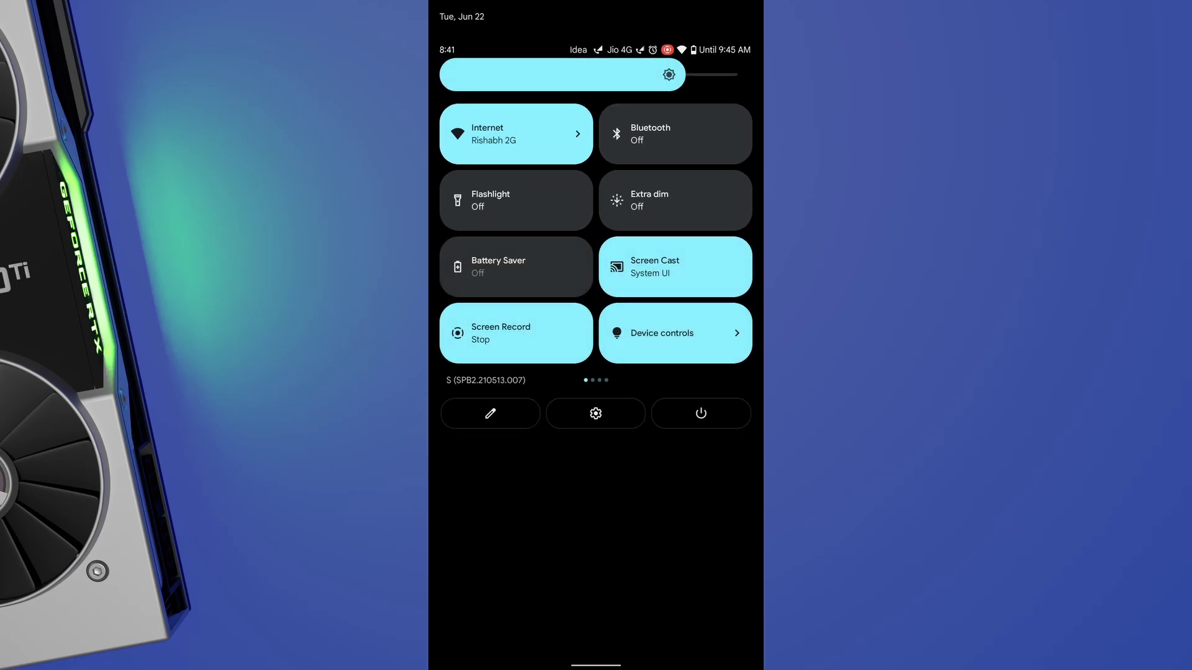
click(596, 413)
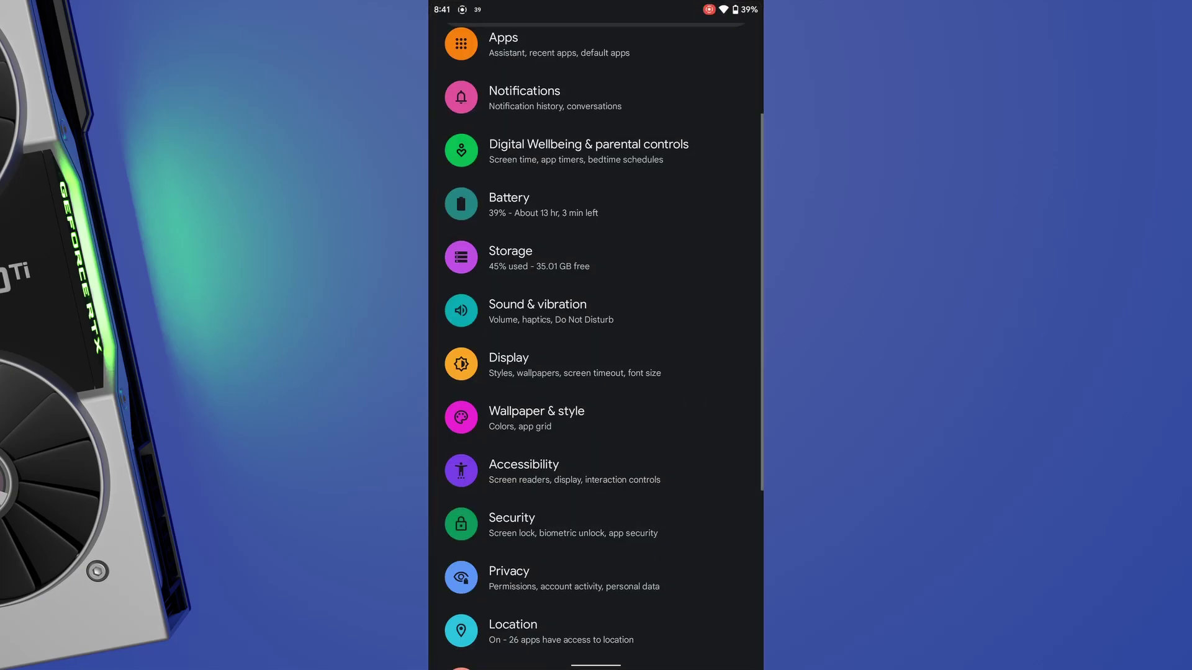
scroll(596, 373, down, 6)
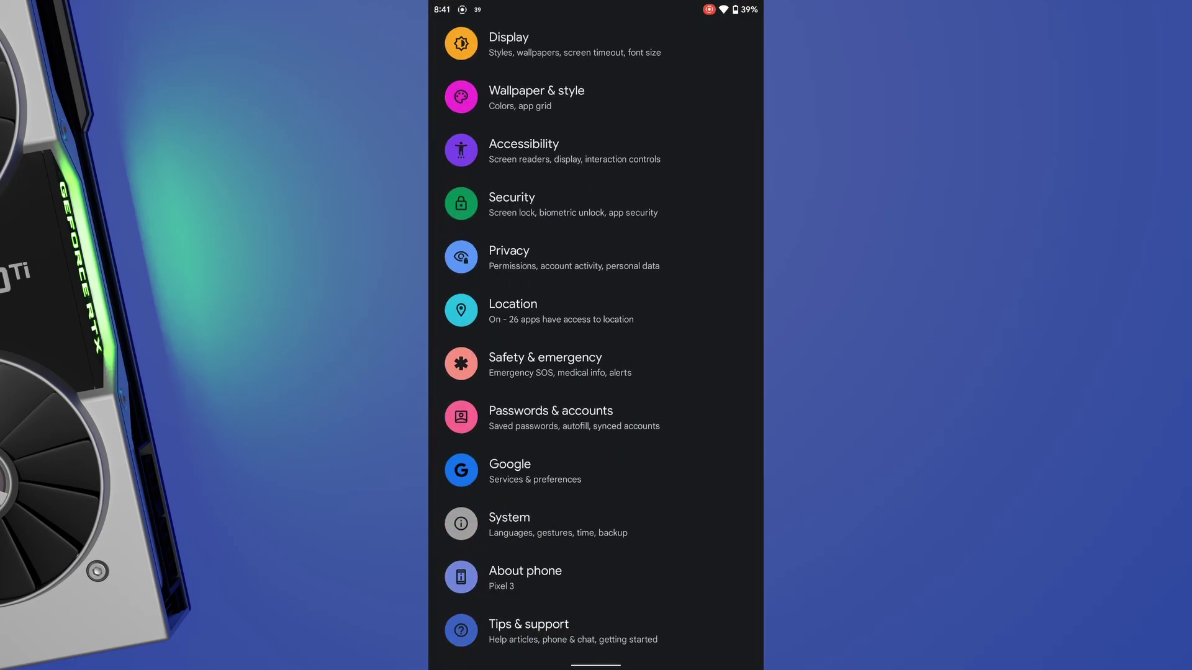
click(595, 578)
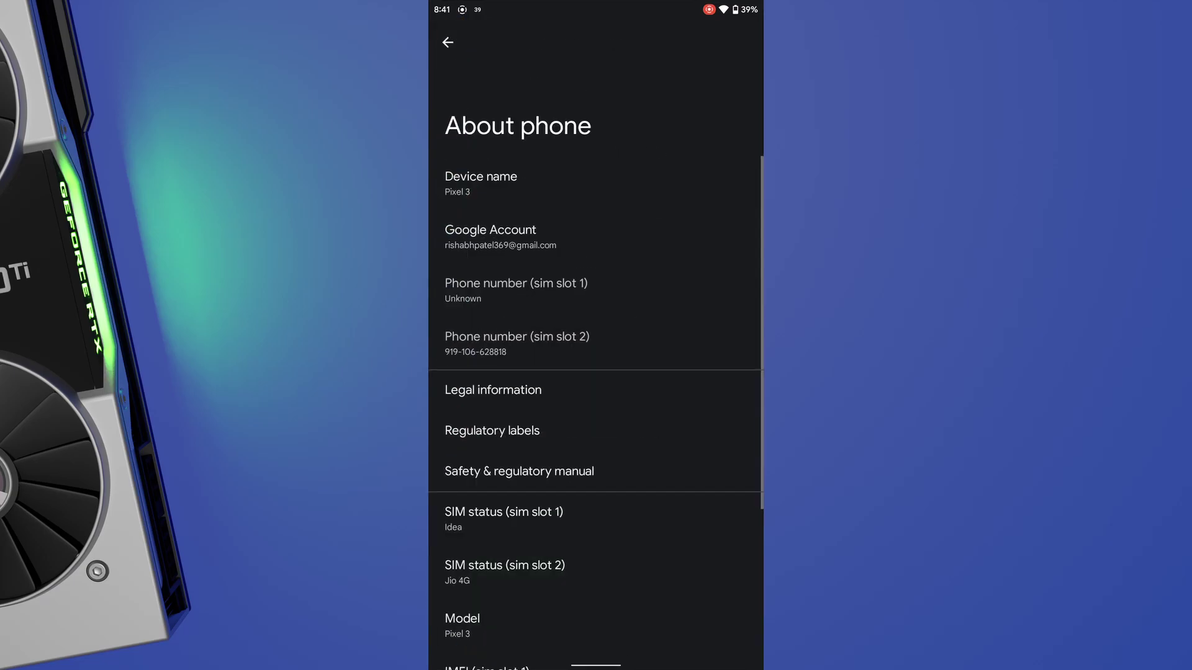
scroll(597, 372, down, 5)
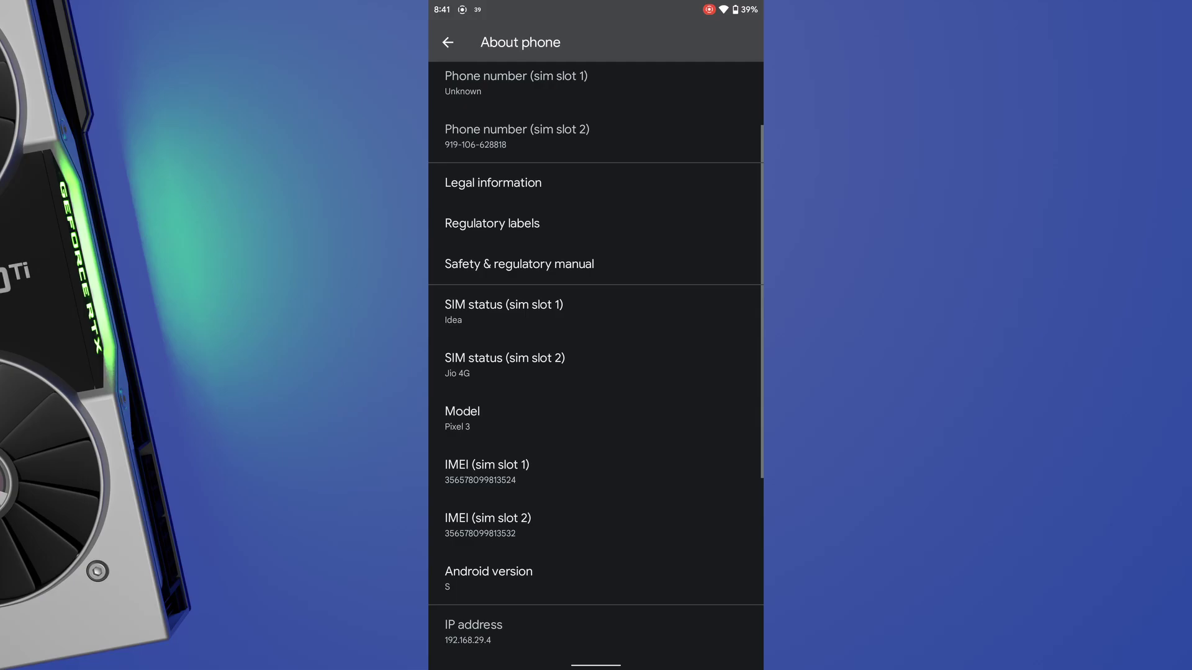
click(681, 594)
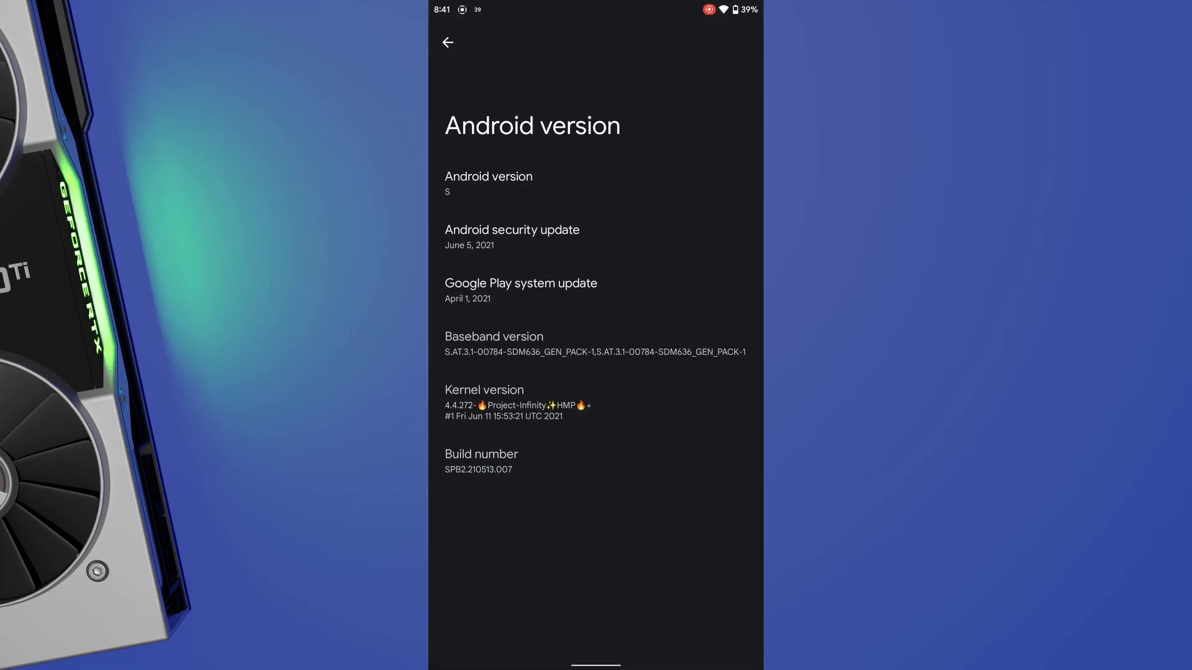